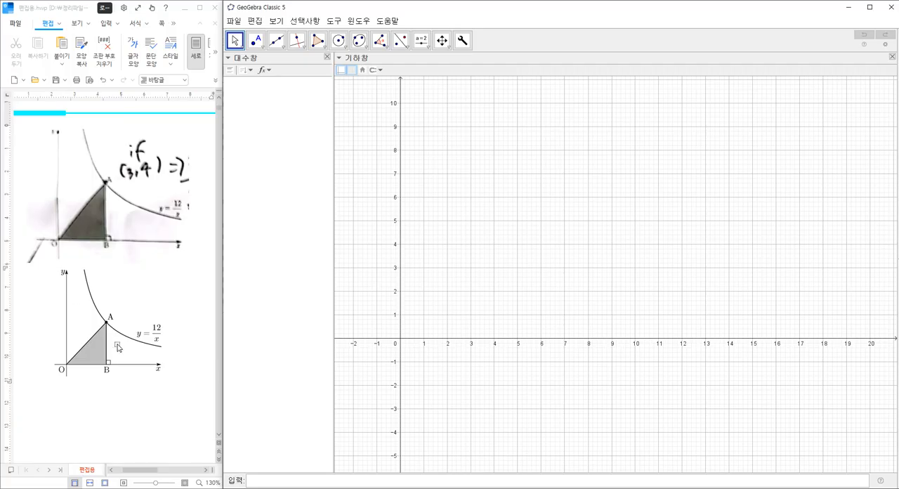
# Step: Graph the function 12/x in GeoGebra
pyautogui.click(123, 364)
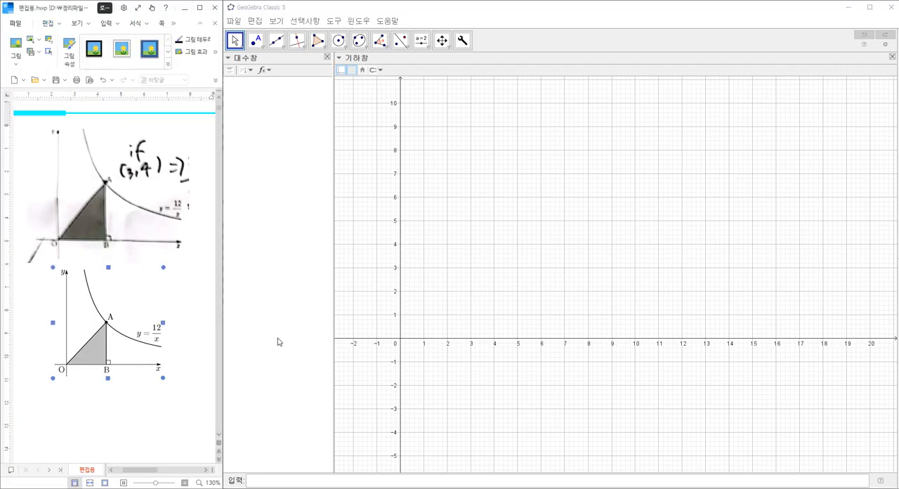
pyautogui.click(301, 480)
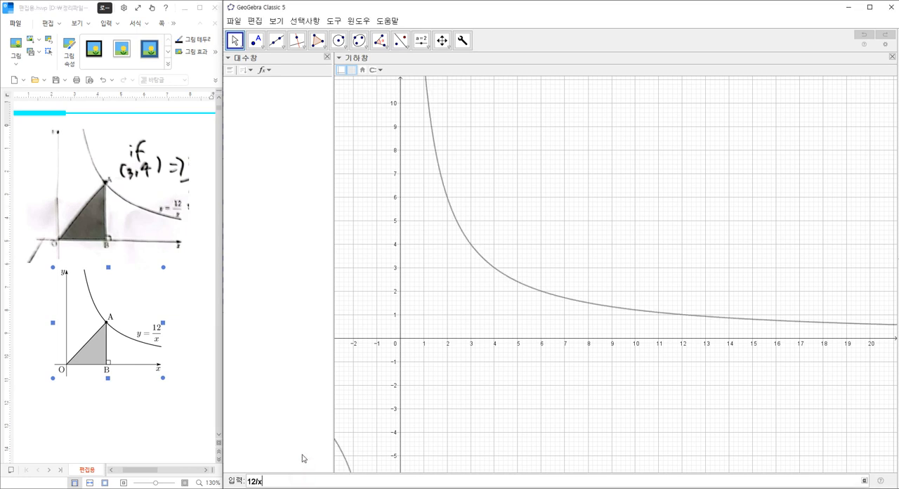
pyautogui.press('Return')
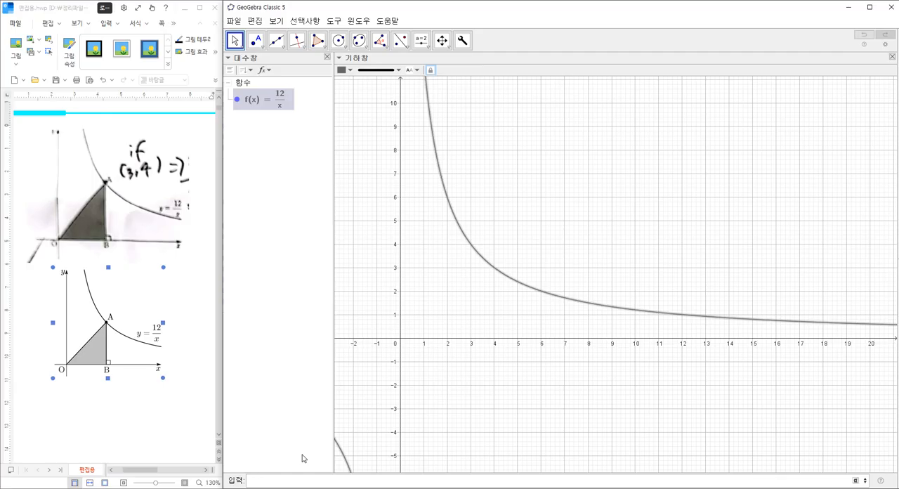
# Step: Colour the 12/x curve black and raise its line opacity to the maximum
pyautogui.rightClick(438, 170)
pyautogui.click(493, 270)
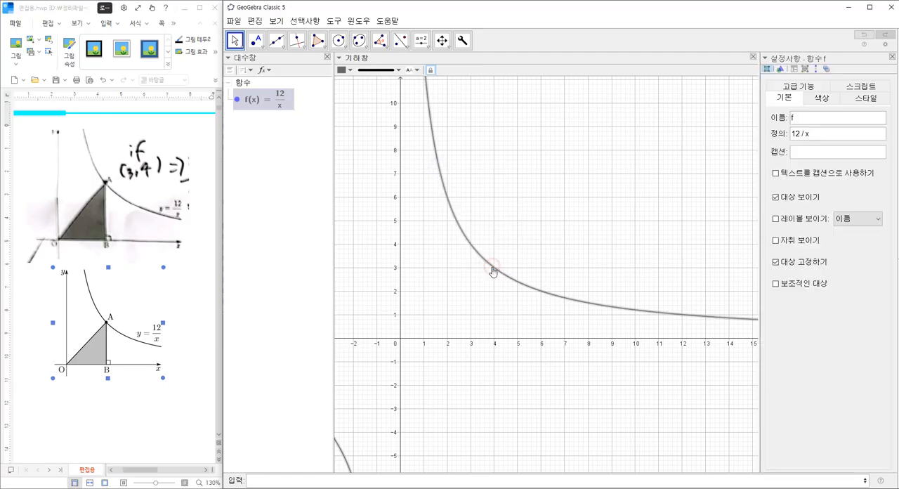
pyautogui.click(821, 98)
pyautogui.click(777, 181)
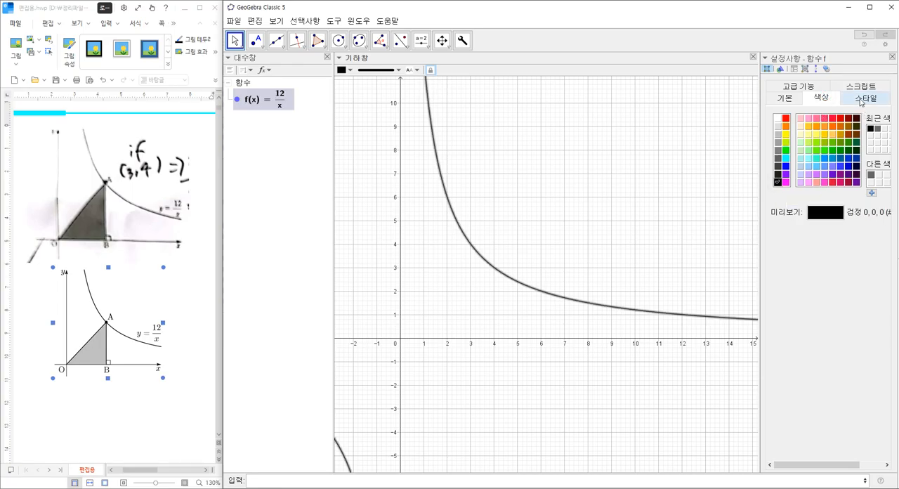
pyautogui.click(864, 99)
pyautogui.moveTo(837, 174); pyautogui.dragTo(875, 184)
pyautogui.click(891, 56)
pyautogui.click(611, 236)
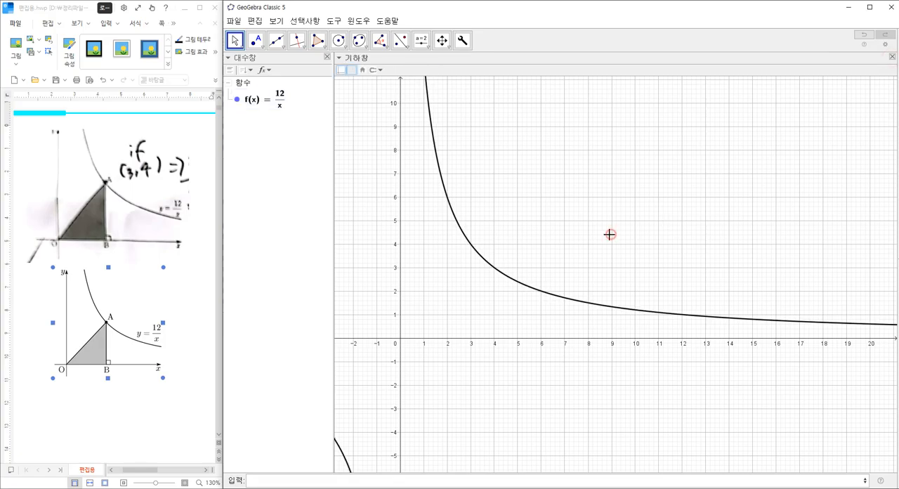
# Step: Place a point on the curve and move it along the curve to about (4.42, 2.71)
pyautogui.click(255, 40)
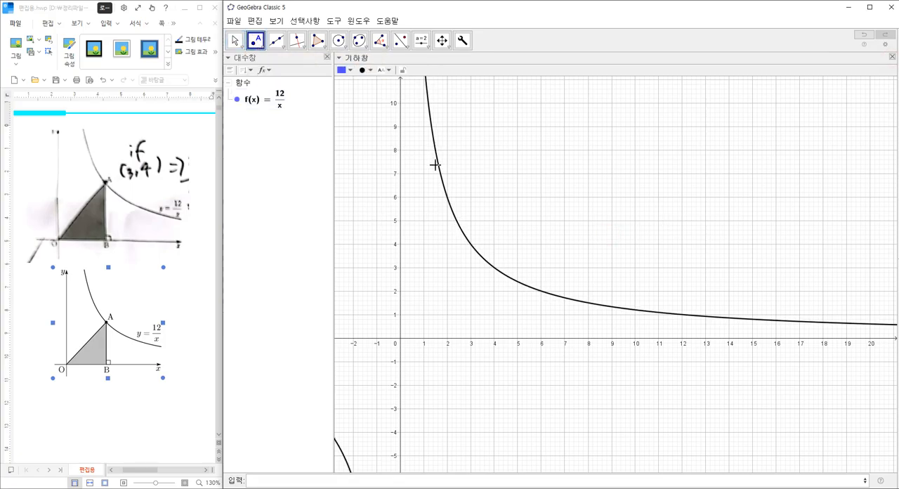
pyautogui.click(461, 230)
pyautogui.press('Escape')
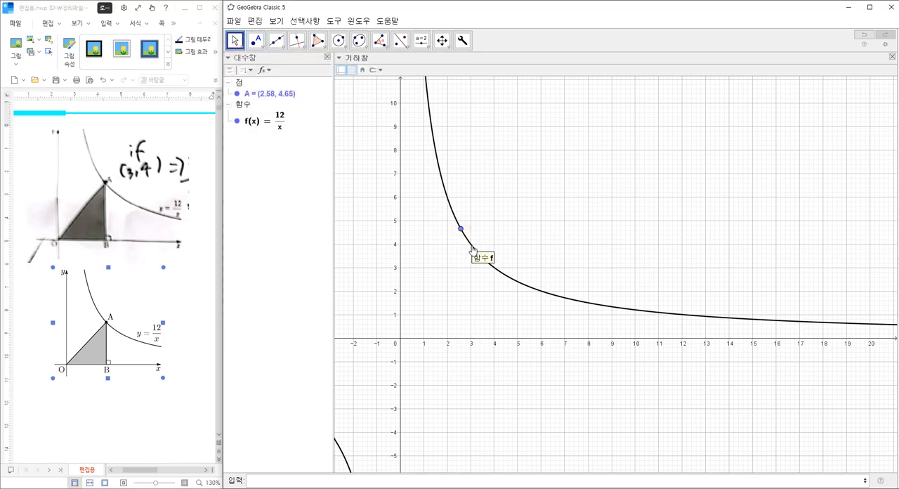
pyautogui.moveTo(461, 231); pyautogui.dragTo(501, 286)
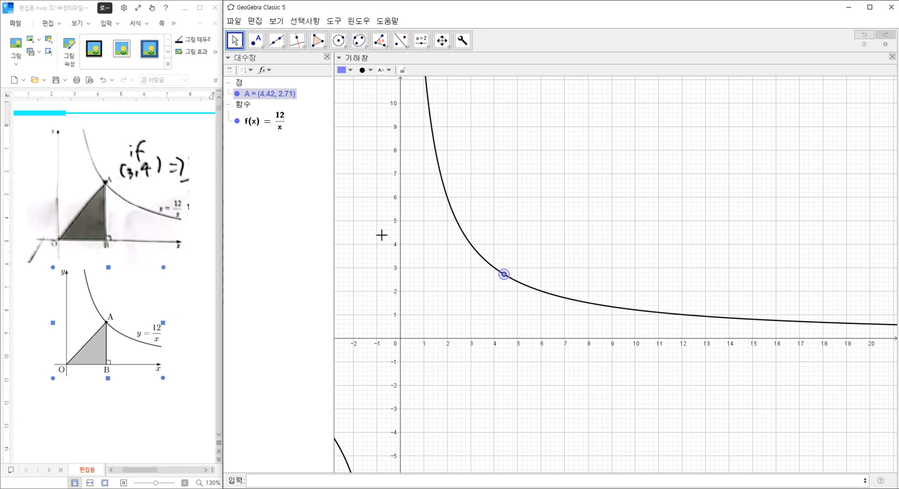
# Step: Construct a line perpendicular to the x-axis through point A on the curve
pyautogui.click(296, 41)
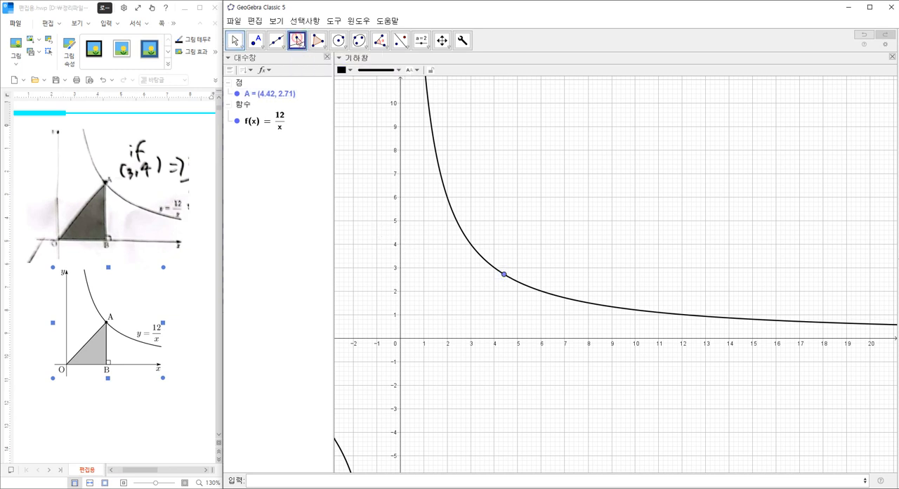
pyautogui.click(297, 47)
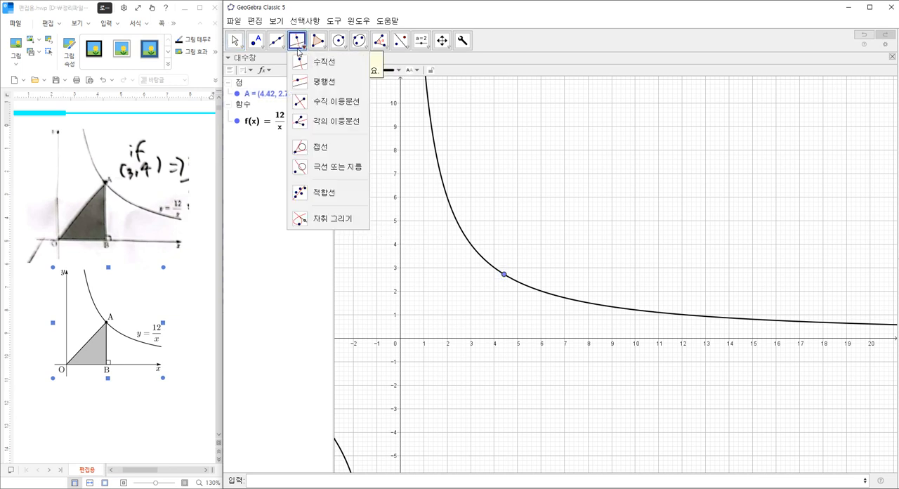
pyautogui.click(463, 342)
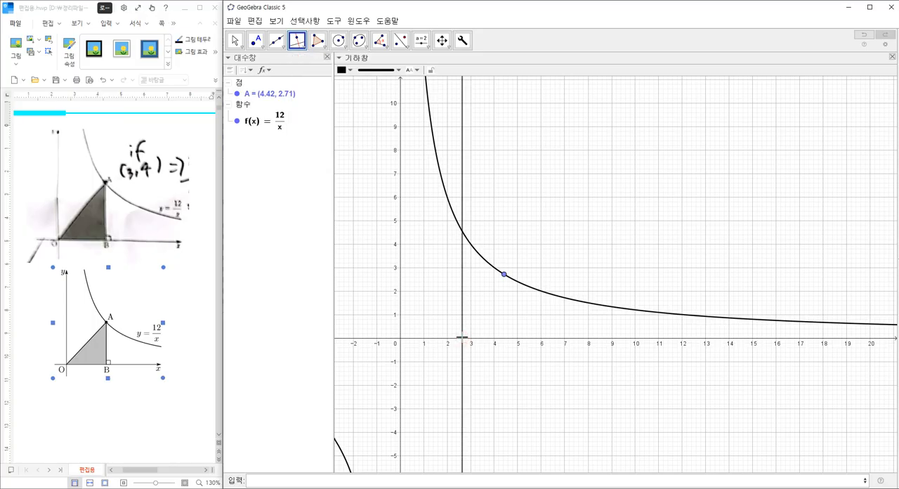
pyautogui.click(504, 275)
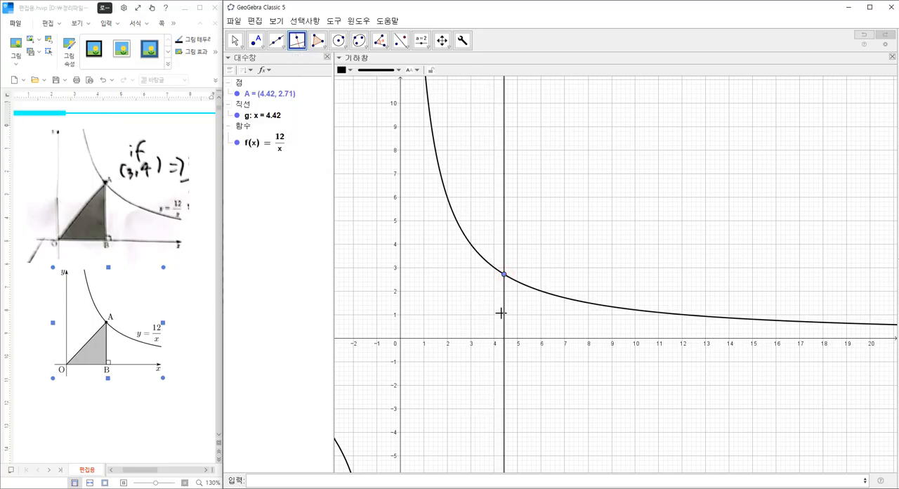
# Step: Mark the intersection of the perpendicular line with the x-axis and hide the line
pyautogui.click(255, 40)
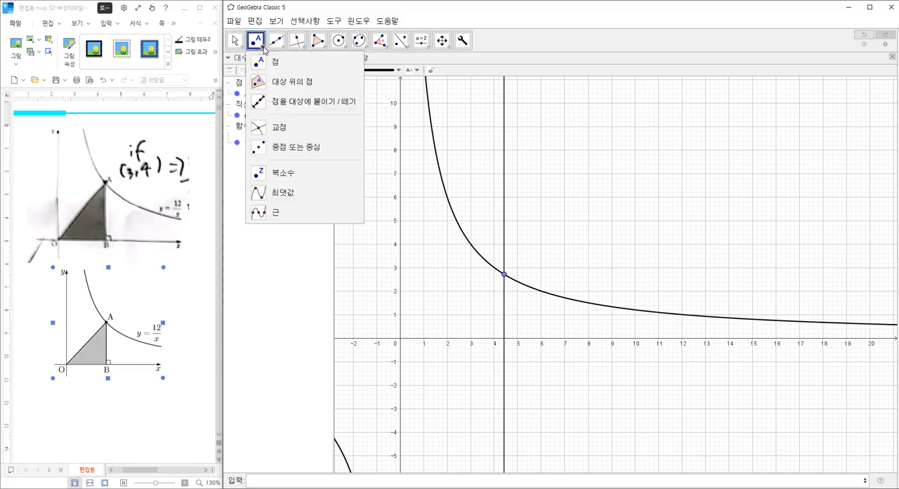
pyautogui.click(278, 127)
pyautogui.click(504, 340)
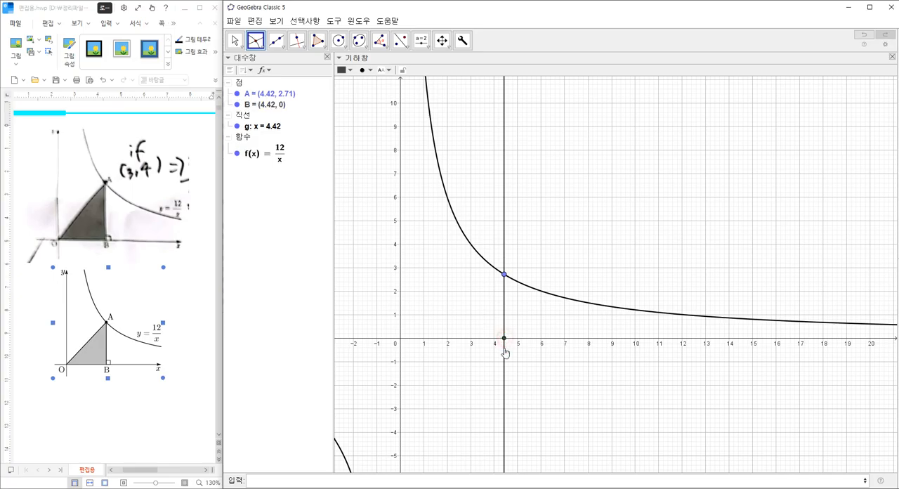
pyautogui.rightClick(504, 211)
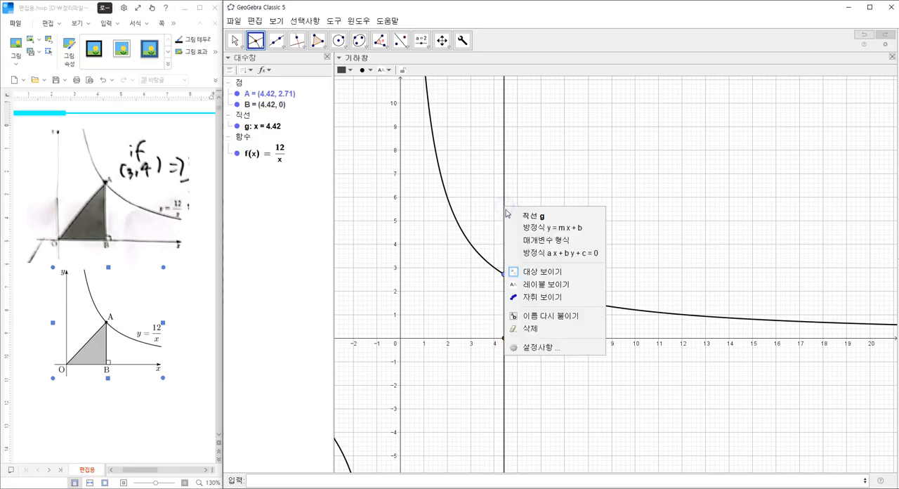
pyautogui.click(523, 271)
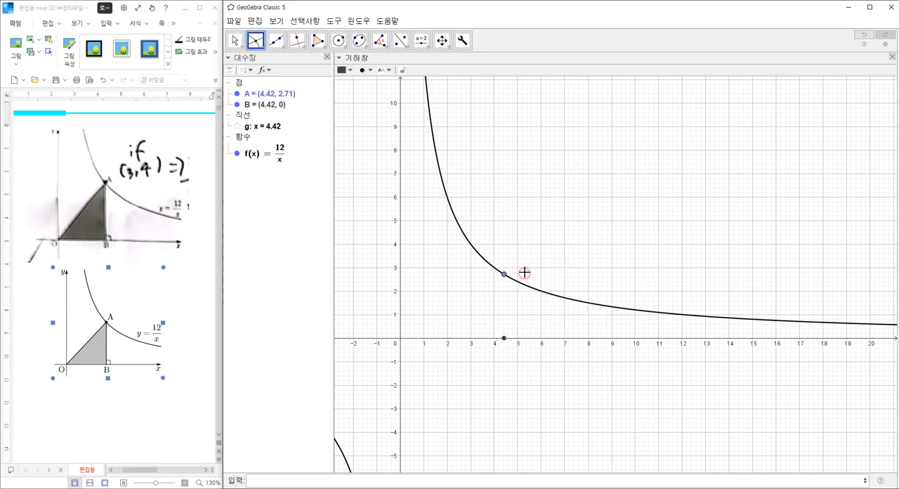
# Step: Draw segments joining point A, its foot B on the x-axis and the origin into a closed triangle
pyautogui.click(276, 40)
pyautogui.click(294, 81)
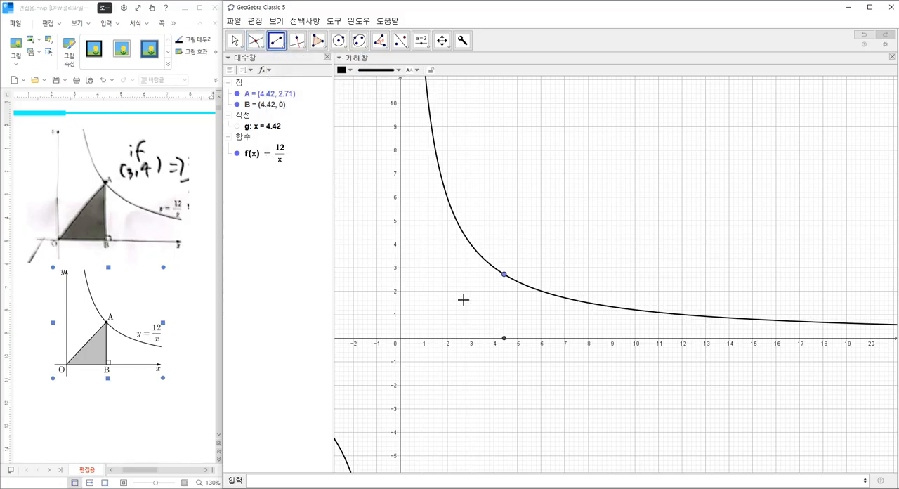
pyautogui.click(505, 274)
pyautogui.click(503, 338)
pyautogui.click(504, 338)
pyautogui.click(399, 338)
pyautogui.click(400, 337)
pyautogui.click(504, 274)
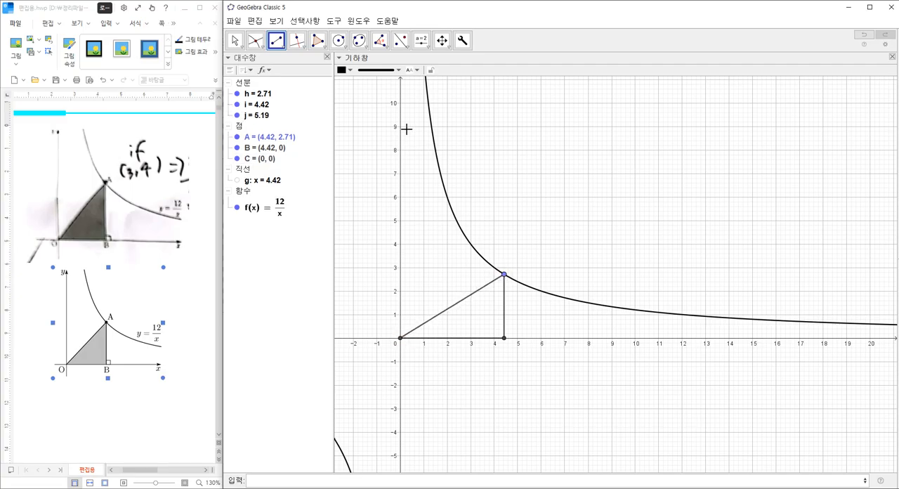
# Step: Create a filled polygon through point A, the origin and point B
pyautogui.click(317, 40)
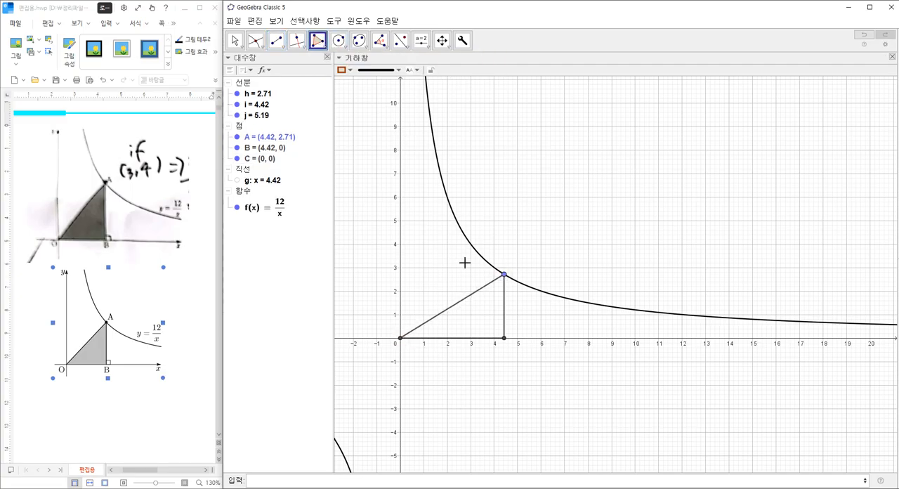
pyautogui.click(503, 275)
pyautogui.click(400, 337)
pyautogui.click(503, 340)
pyautogui.click(503, 275)
# Step: Set the filled triangle's line thickness to 0 and reduce its line opacity to the minimum
pyautogui.rightClick(485, 309)
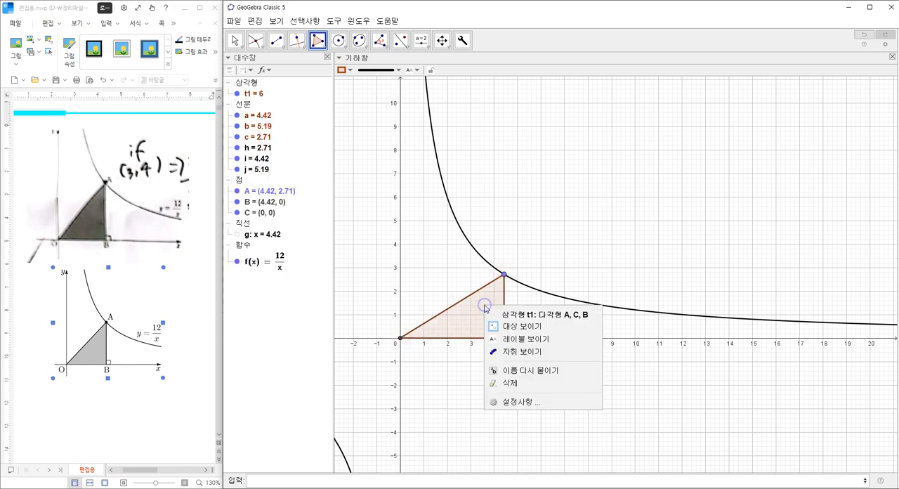
pyautogui.click(520, 400)
pyautogui.moveTo(812, 130); pyautogui.dragTo(782, 131)
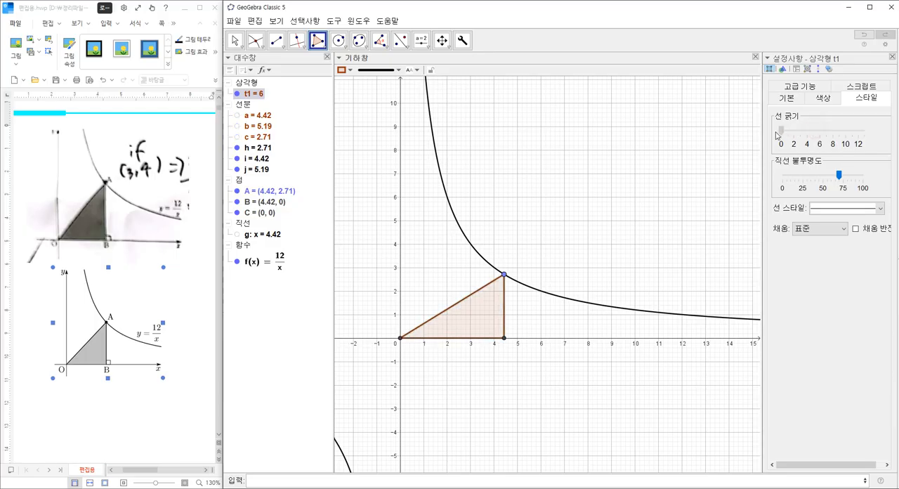
pyautogui.moveTo(840, 177); pyautogui.dragTo(780, 178)
# Step: Colour the filled triangle black and set its fill opacity to 25
pyautogui.click(808, 102)
pyautogui.click(779, 183)
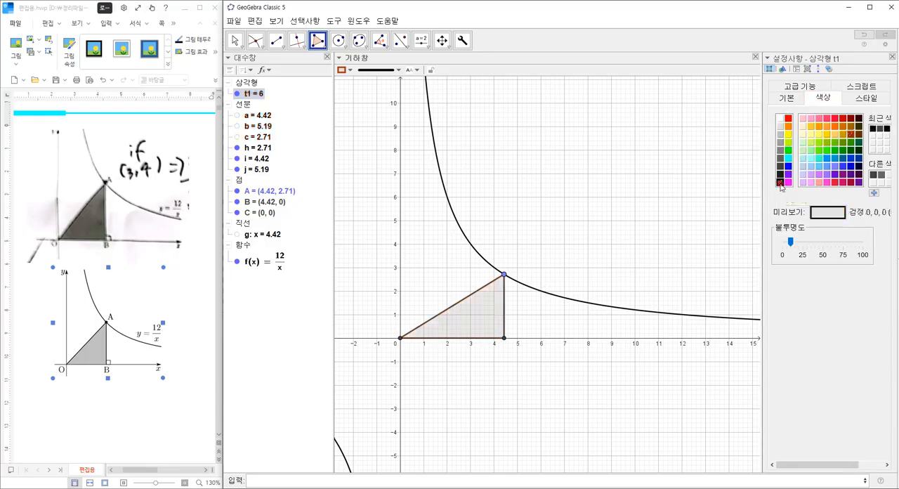
pyautogui.moveTo(790, 241); pyautogui.dragTo(803, 243)
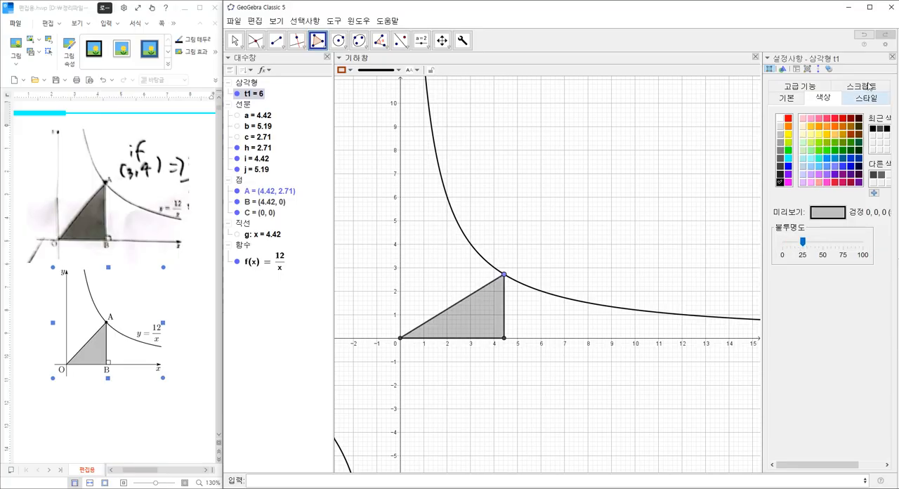
pyautogui.click(892, 56)
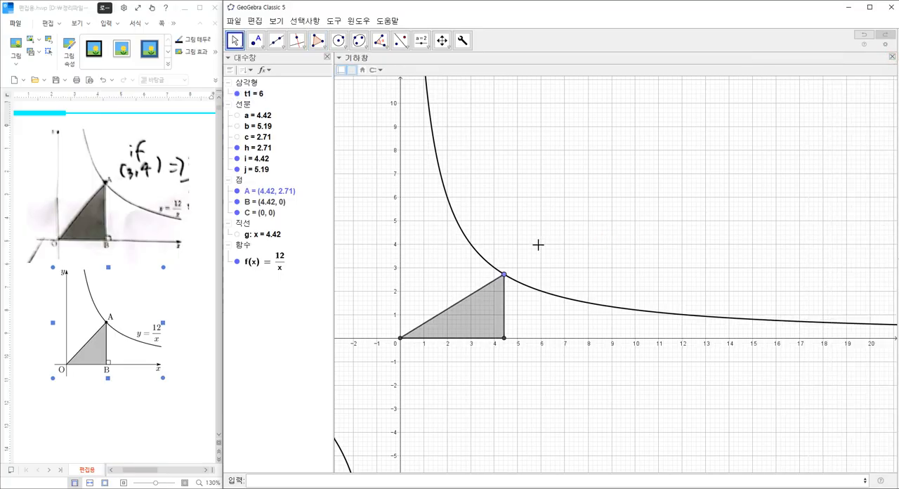
# Step: Raise the line opacity of segments h, i and j to the maximum
pyautogui.click(256, 147)
pyautogui.keyDown('ctrl'); pyautogui.click(256, 159); pyautogui.keyUp('ctrl')
pyautogui.keyDown('ctrl'); pyautogui.click(259, 169); pyautogui.keyUp('ctrl')
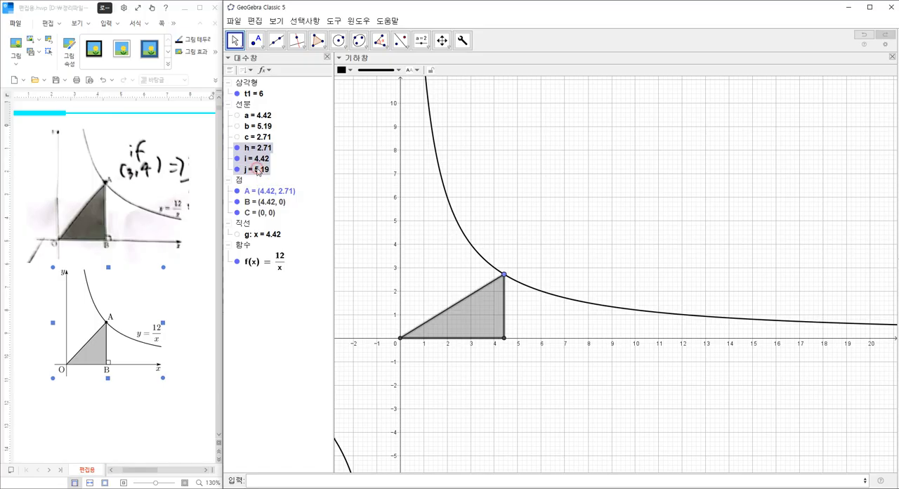
pyautogui.rightClick(258, 170)
pyautogui.click(283, 260)
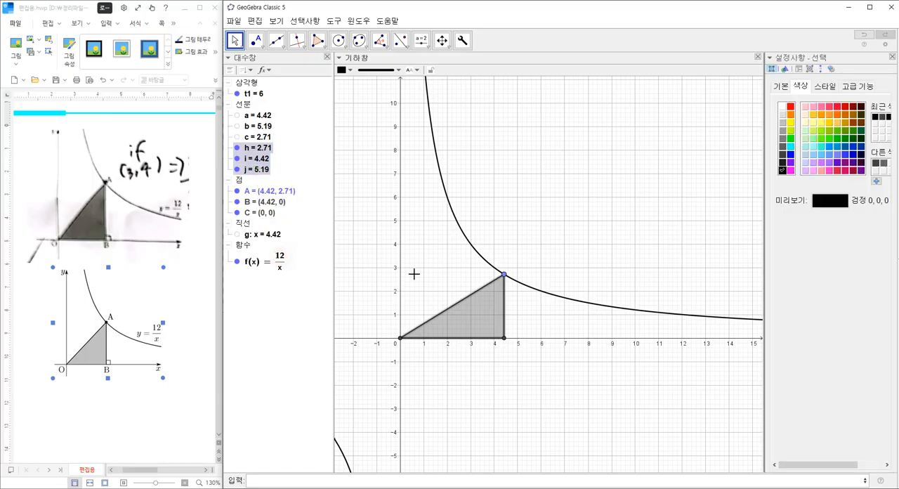
pyautogui.click(825, 86)
pyautogui.moveTo(843, 166); pyautogui.dragTo(876, 172)
pyautogui.click(891, 57)
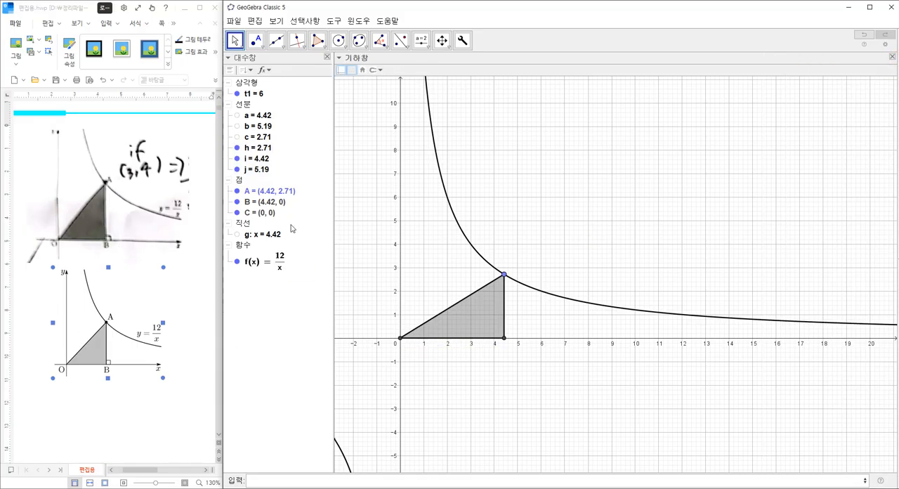
# Step: Move point A along the curve to about (3.44, 3.49) and place a point on the x-axis at (8, 0)
pyautogui.moveTo(504, 274); pyautogui.dragTo(480, 257)
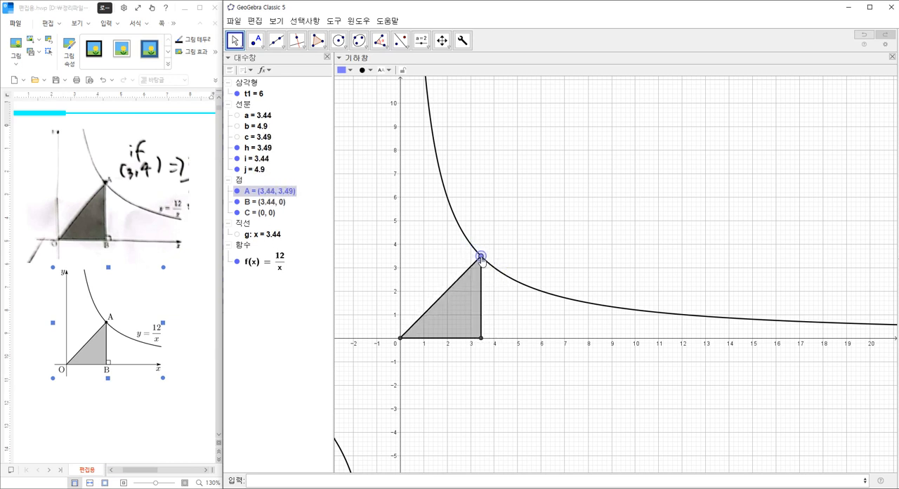
pyautogui.click(515, 225)
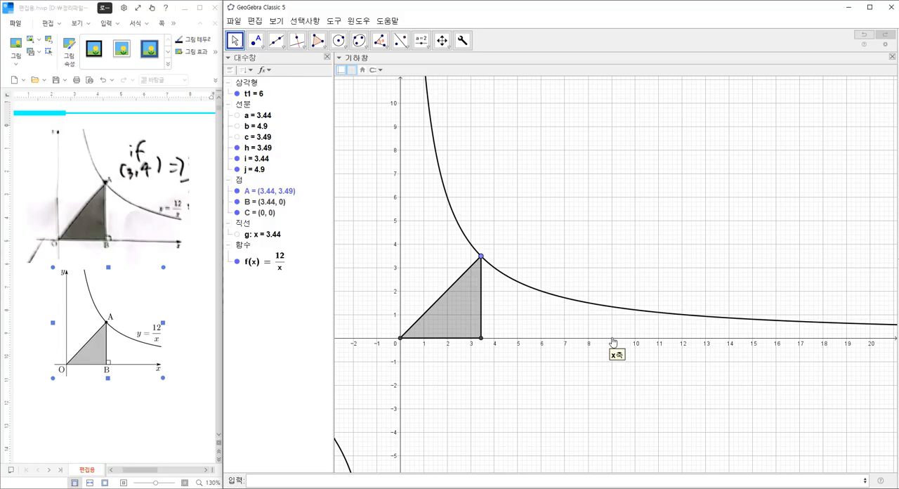
pyautogui.click(254, 40)
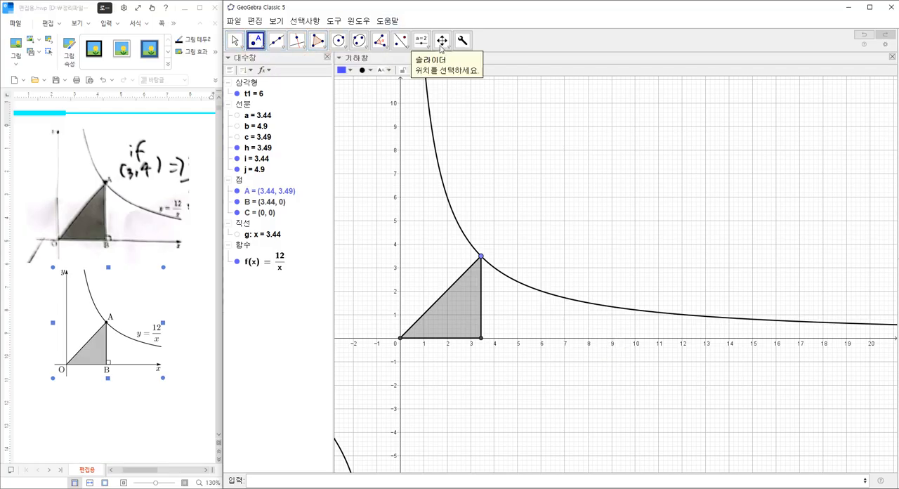
pyautogui.click(590, 340)
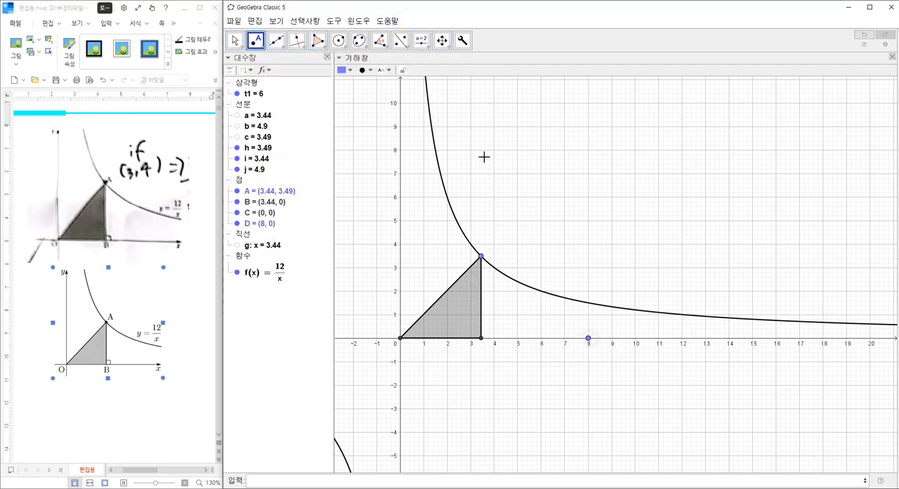
# Step: Try to mark the angle at B from point A to the point at (8, 0), and undo it
pyautogui.click(382, 41)
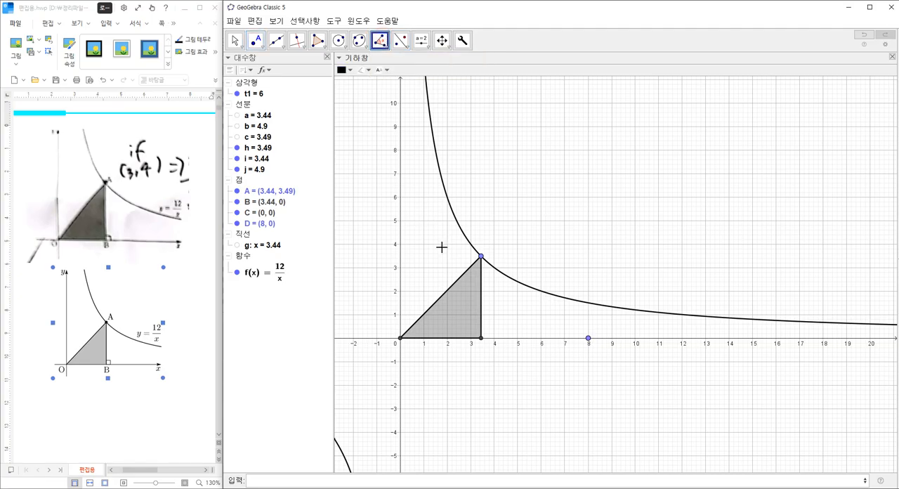
pyautogui.click(481, 257)
pyautogui.click(481, 339)
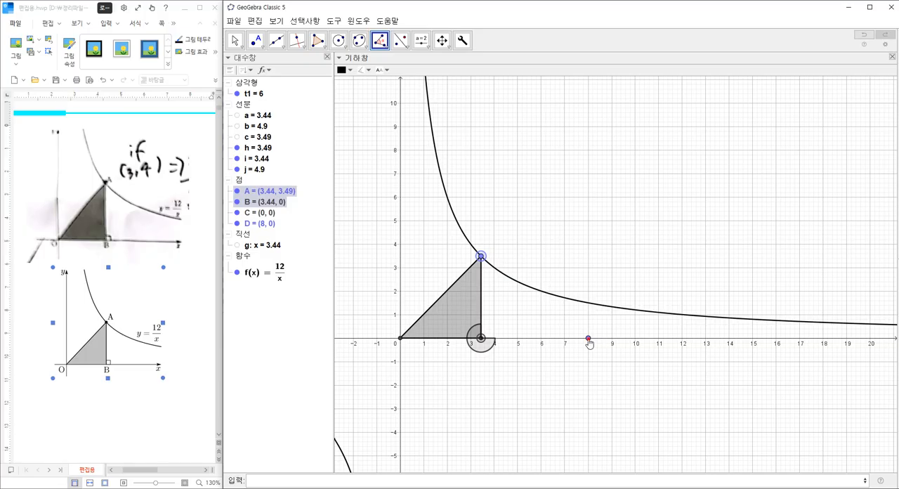
pyautogui.click(588, 339)
pyautogui.hotkey('ctrl', 'z')
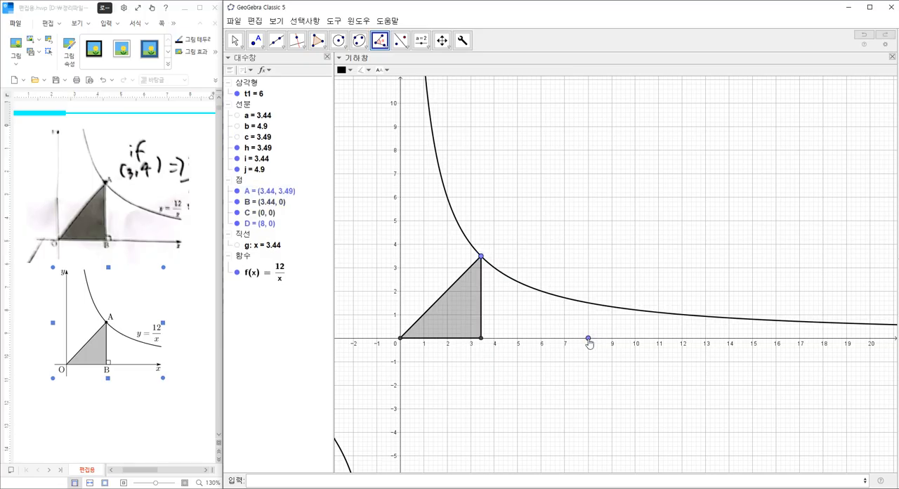
# Step: Mark the angle at B from the point at (8, 0) to point A
pyautogui.click(589, 340)
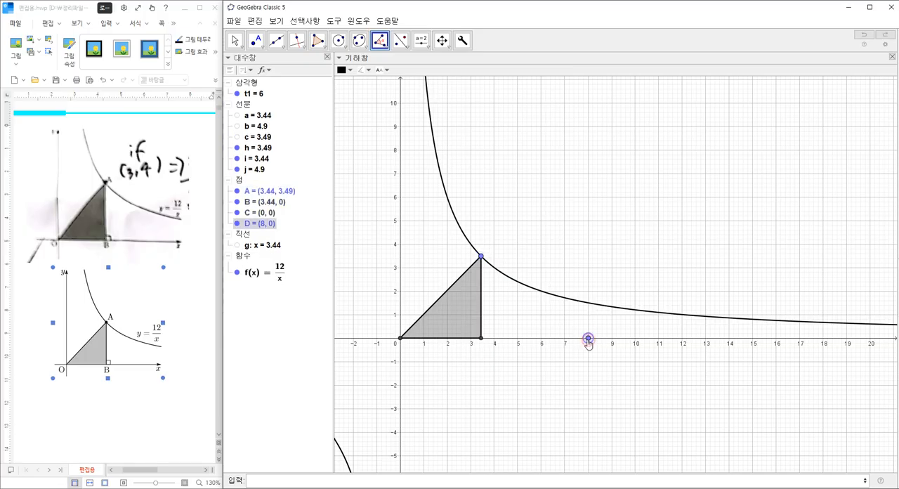
pyautogui.click(481, 339)
pyautogui.click(481, 257)
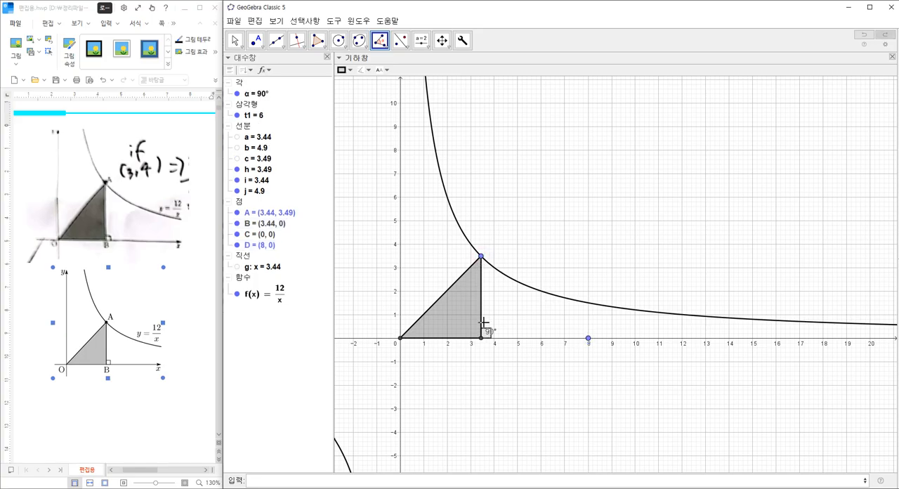
# Step: Restyle the right-angle mark at B with a thinner, fully opaque outline and a slightly smaller size
pyautogui.rightClick(489, 336)
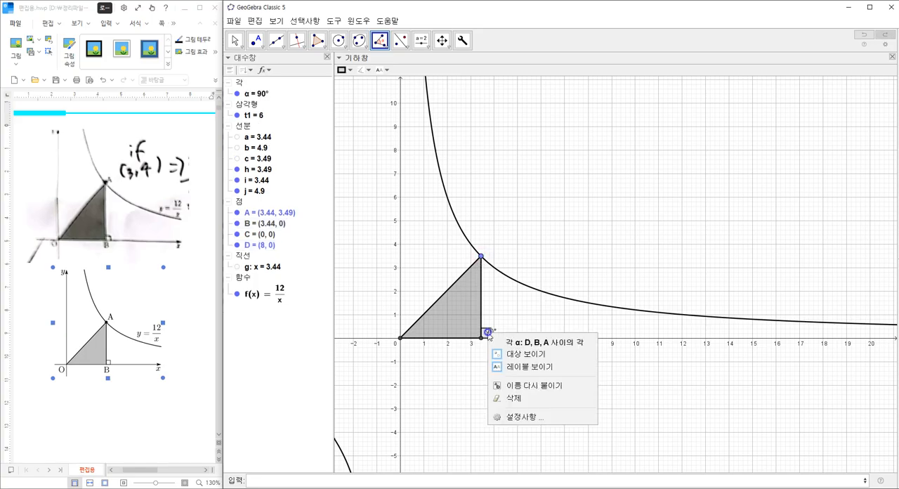
pyautogui.click(519, 416)
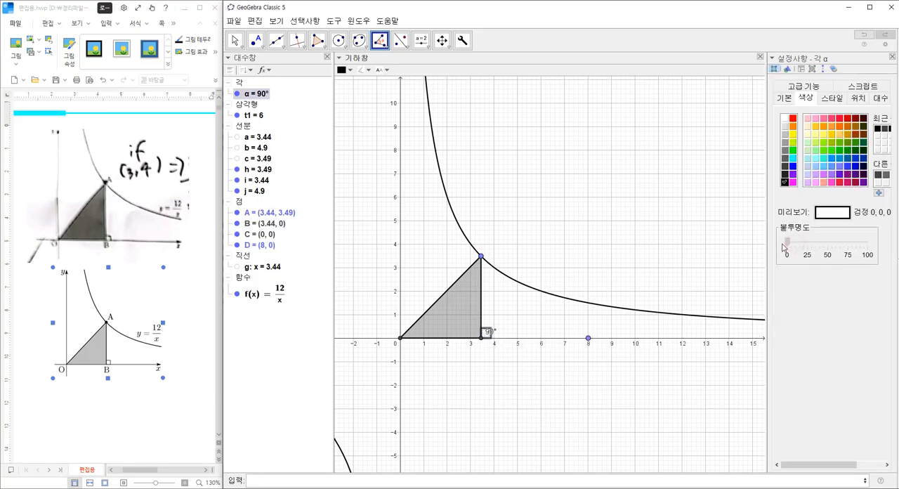
pyautogui.click(830, 100)
pyautogui.moveTo(818, 134)
pyautogui.mouseDown()
pyautogui.moveTo(797, 134)
pyautogui.moveTo(806, 134)
pyautogui.mouseUp()
pyautogui.moveTo(843, 176); pyautogui.dragTo(867, 176)
pyautogui.moveTo(811, 240); pyautogui.dragTo(800, 239)
# Step: Hide the label of the right-angle mark and close its settings
pyautogui.click(783, 99)
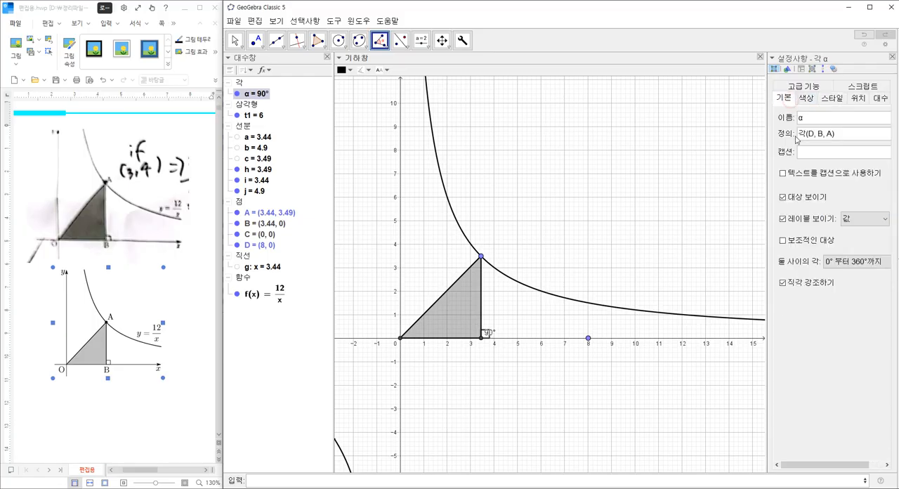
pyautogui.click(782, 219)
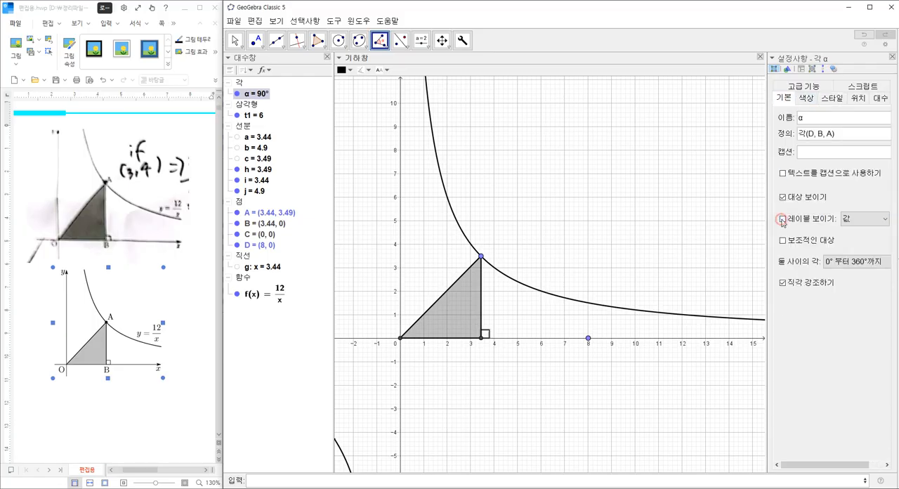
pyautogui.click(892, 56)
pyautogui.click(601, 240)
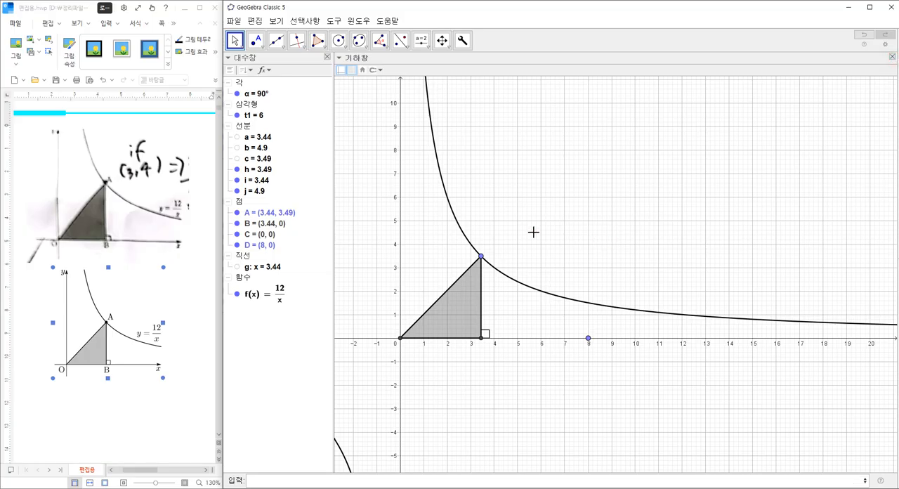
# Step: Draw the x-axis arrow with the custom 화살표 tool from (-2, 0) to (11, 0), entering 0.4 as the number
pyautogui.moveTo(537, 230); pyautogui.dragTo(589, 243)
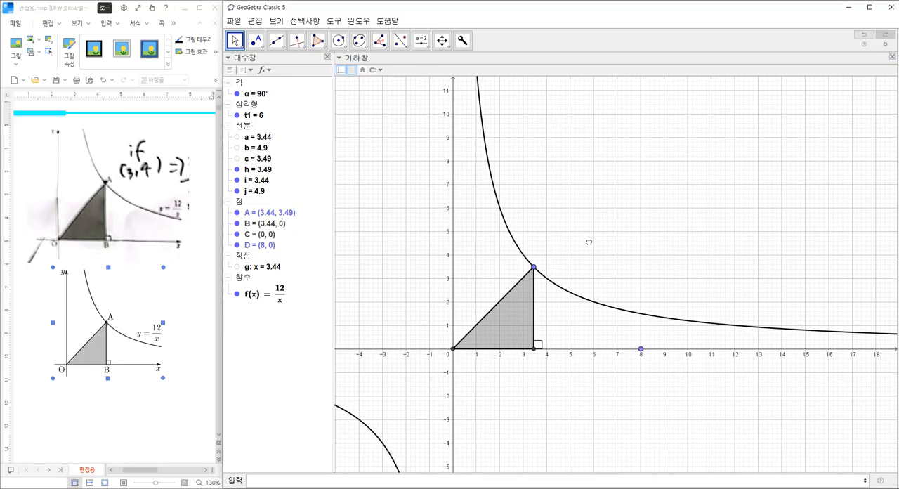
pyautogui.click(464, 40)
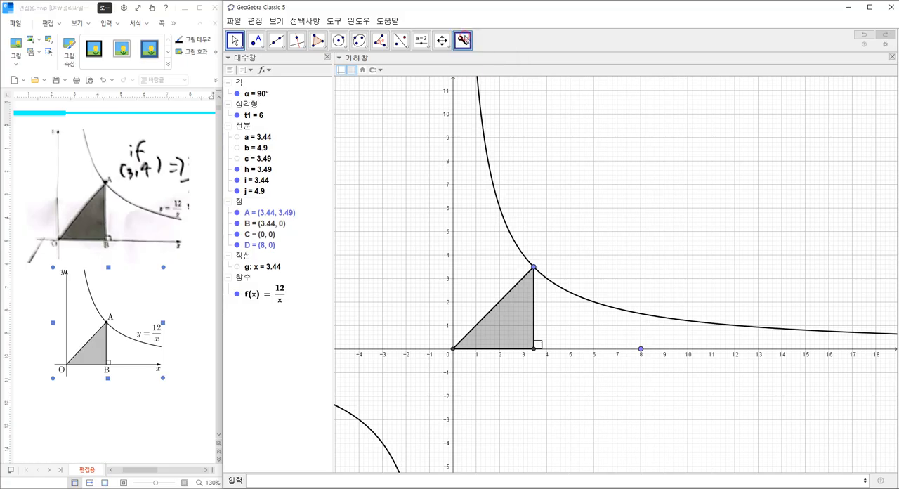
pyautogui.click(405, 350)
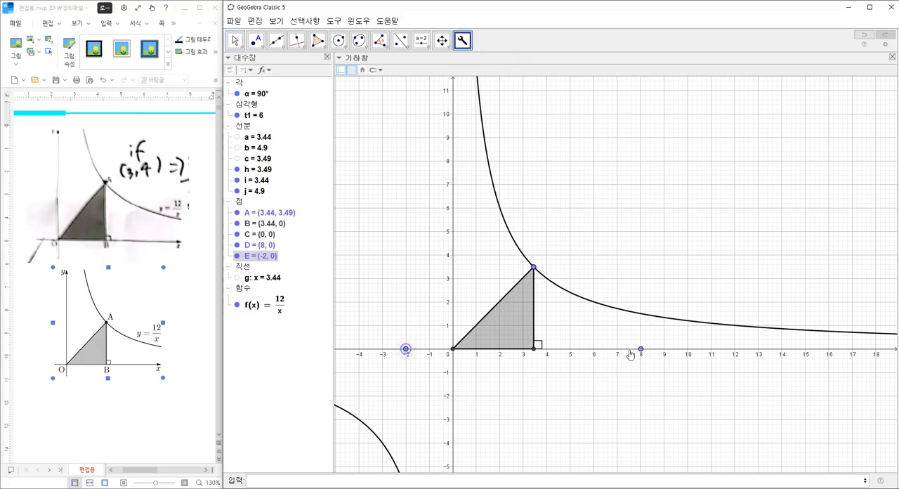
pyautogui.click(712, 349)
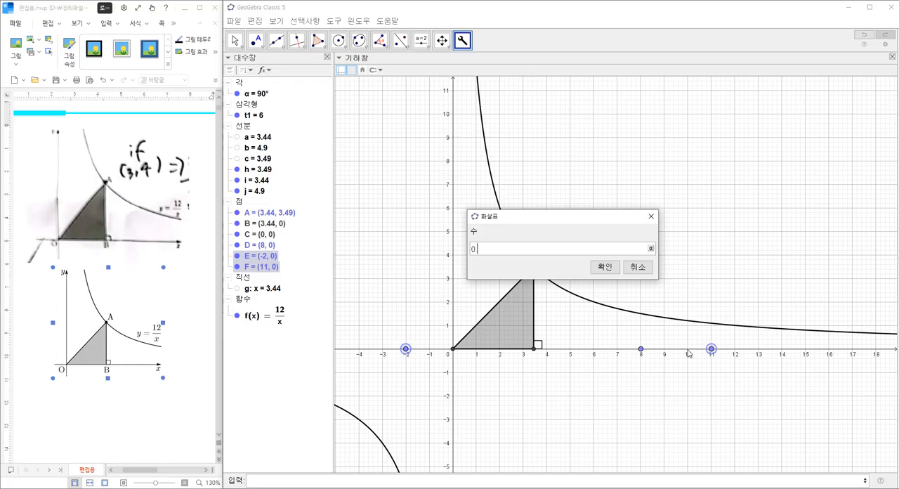
pyautogui.write('0.4')
pyautogui.press('Return')
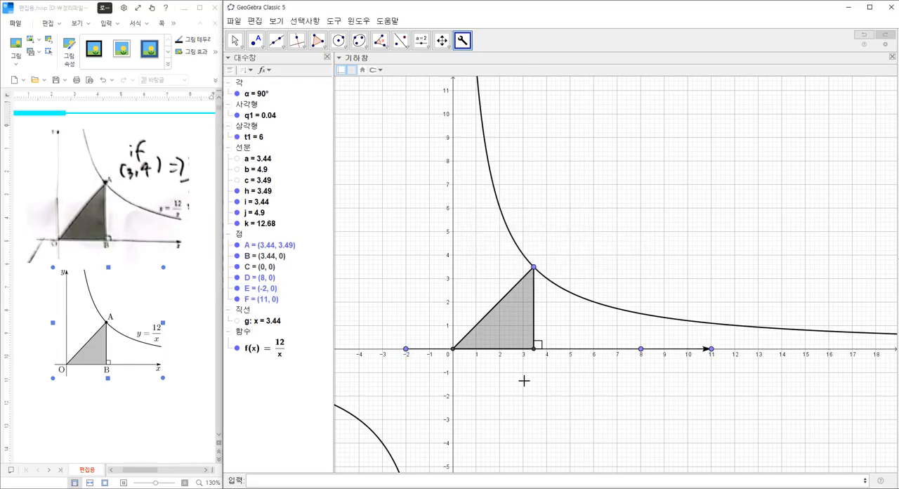
# Step: Draw the y-axis arrow with the same custom tool from (0, -2) to (0, 10), entering 0.4 as the number
pyautogui.click(453, 397)
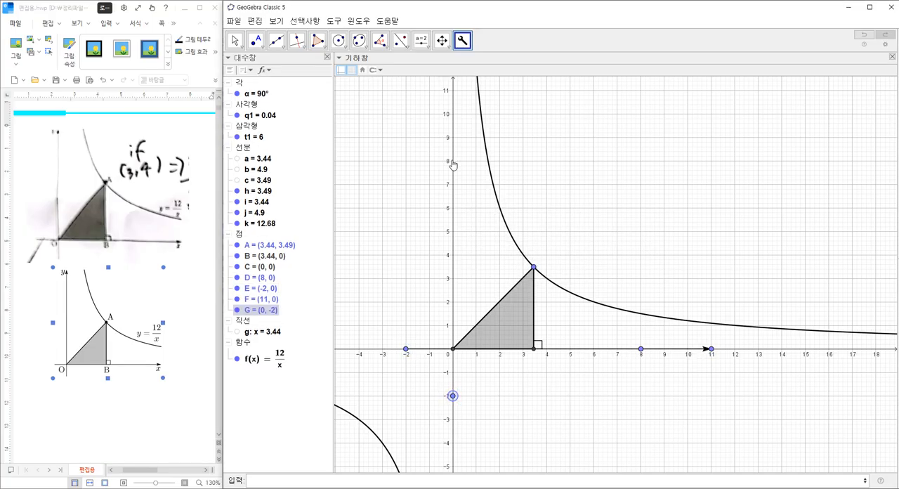
pyautogui.click(452, 114)
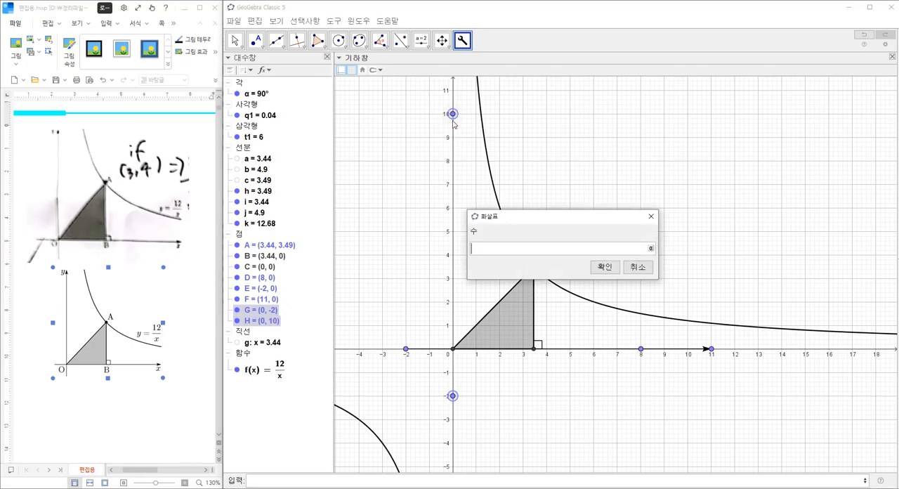
pyautogui.write('0.4')
pyautogui.press('Return')
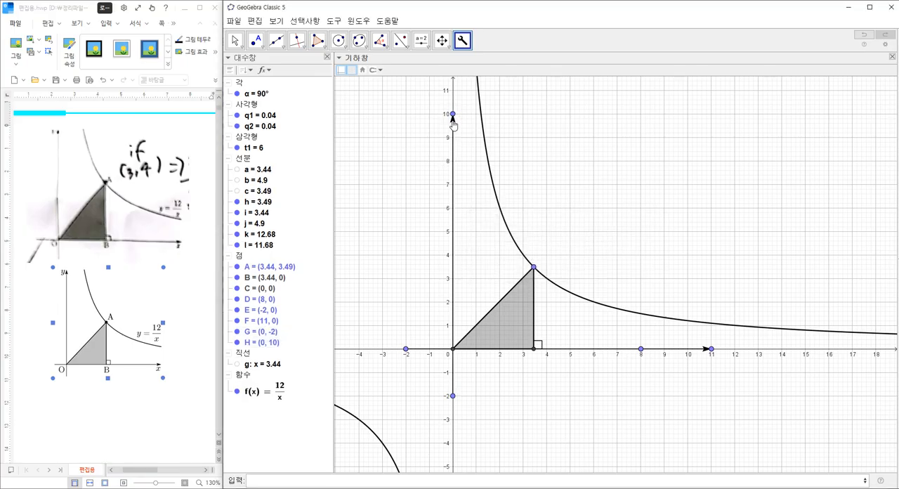
# Step: Hide all points from B through H, leaving only point A shown
pyautogui.click(234, 40)
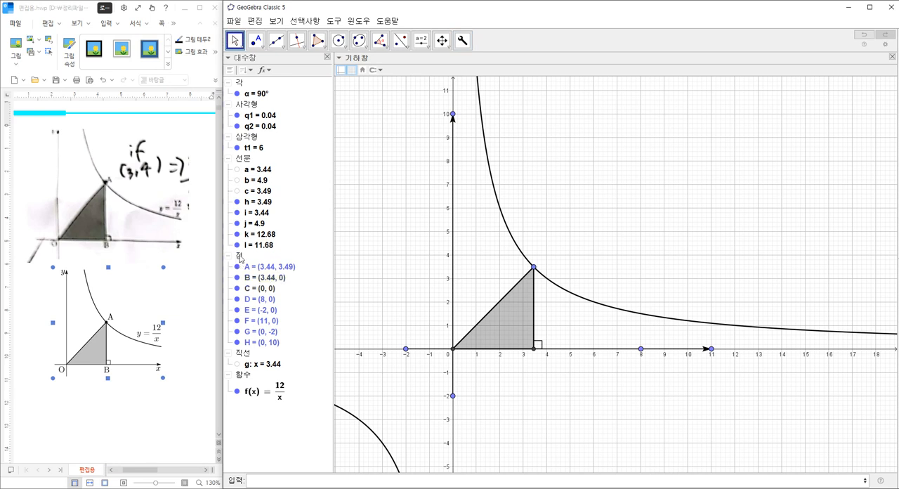
pyautogui.rightClick(240, 257)
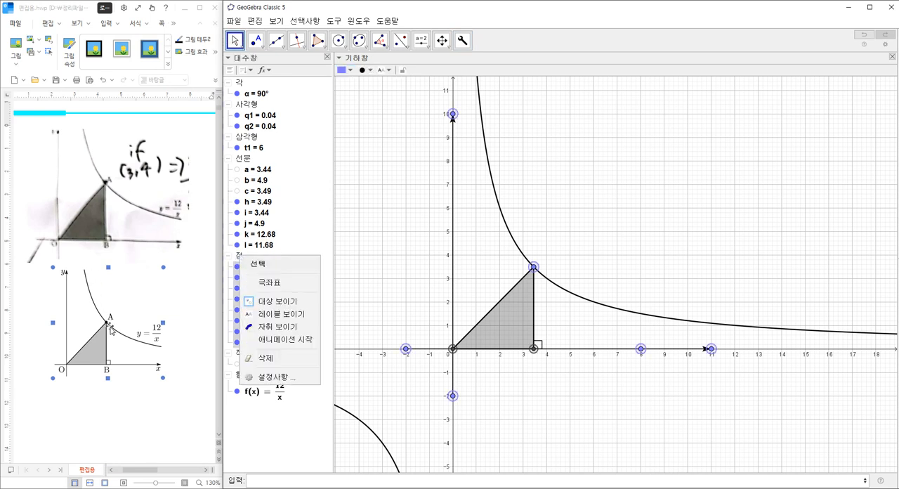
pyautogui.press('Escape')
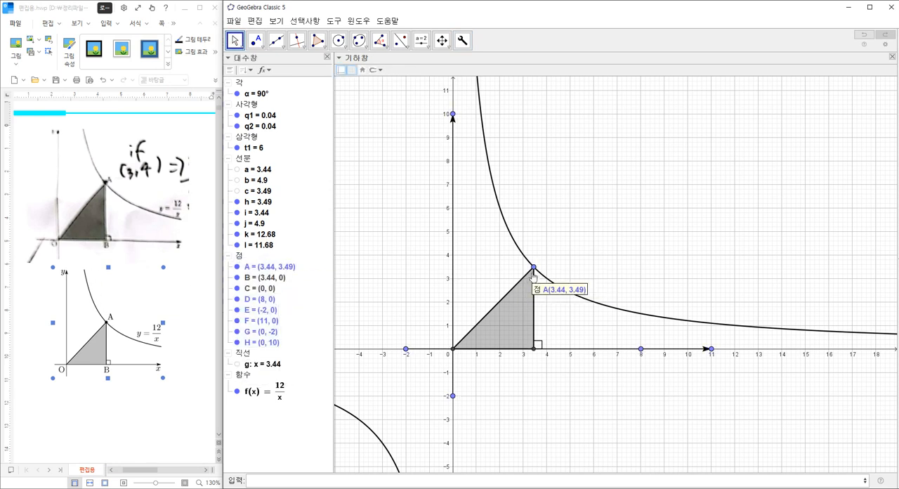
pyautogui.click(239, 258)
pyautogui.rightClick(251, 278)
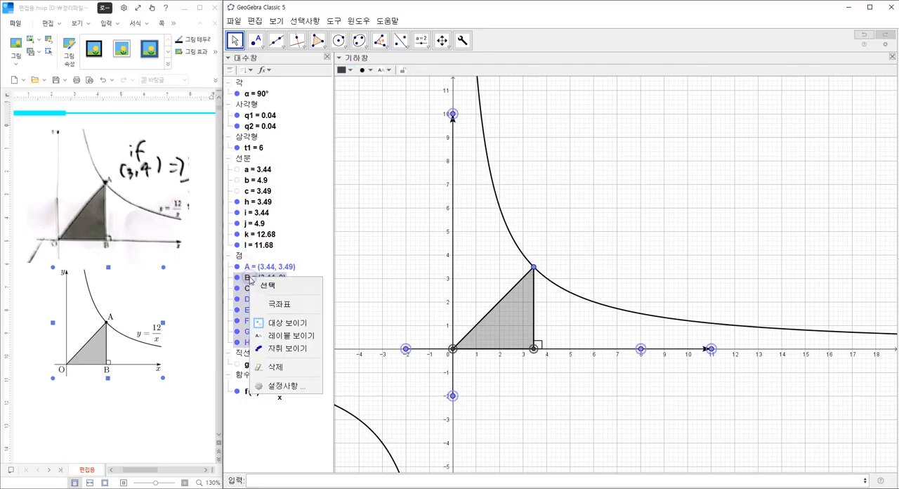
pyautogui.click(274, 323)
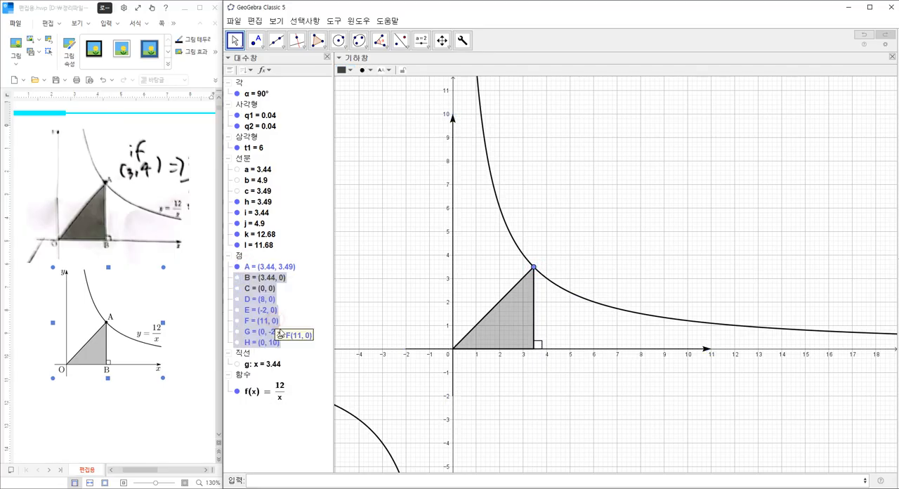
# Step: Adjust point A's size, give it a solid dot style and colour it black
pyautogui.click(533, 271)
pyautogui.rightClick(534, 271)
pyautogui.click(567, 391)
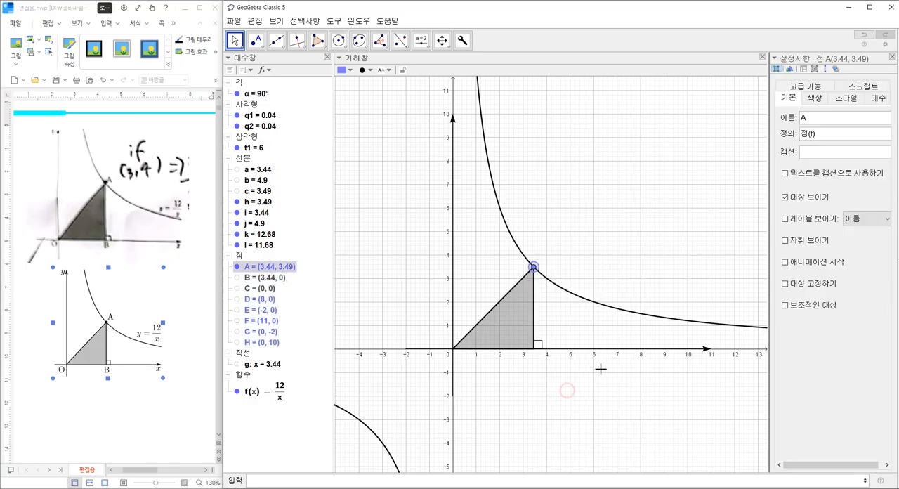
pyautogui.click(846, 98)
pyautogui.click(842, 134)
pyautogui.click(793, 176)
pyautogui.click(794, 268)
pyautogui.click(813, 97)
pyautogui.click(787, 182)
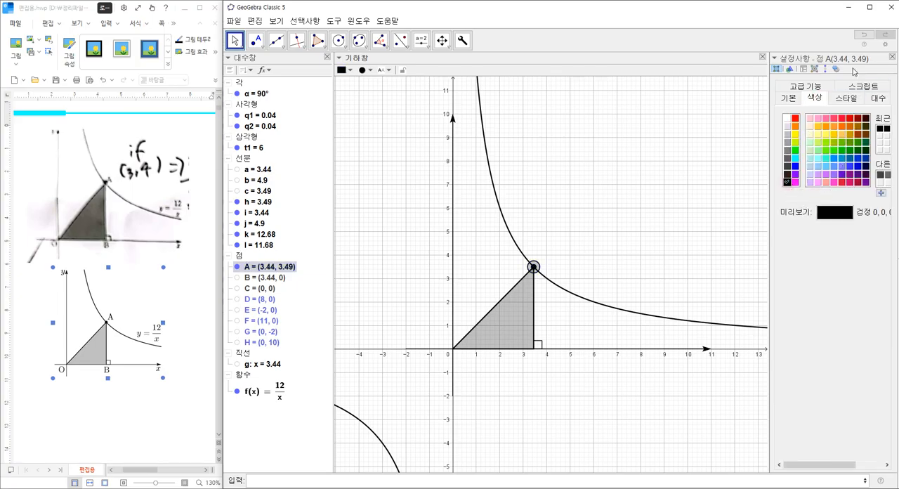
pyautogui.click(892, 57)
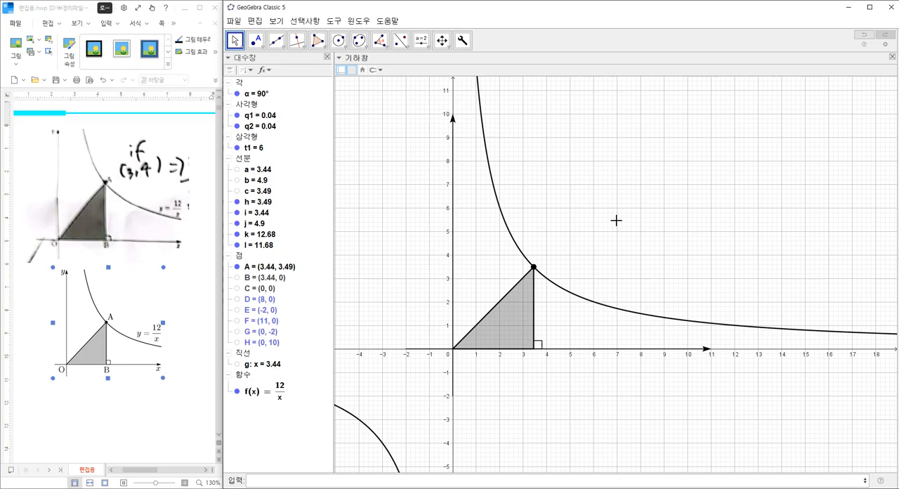
# Step: Insert a LaTeX text reading "\rm A" in the empty area above the curve
pyautogui.click(421, 40)
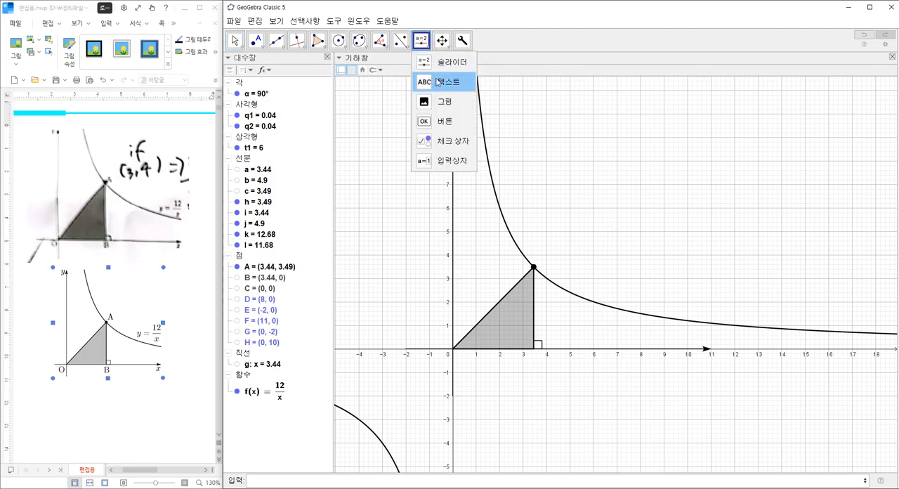
pyautogui.click(443, 79)
pyautogui.click(635, 229)
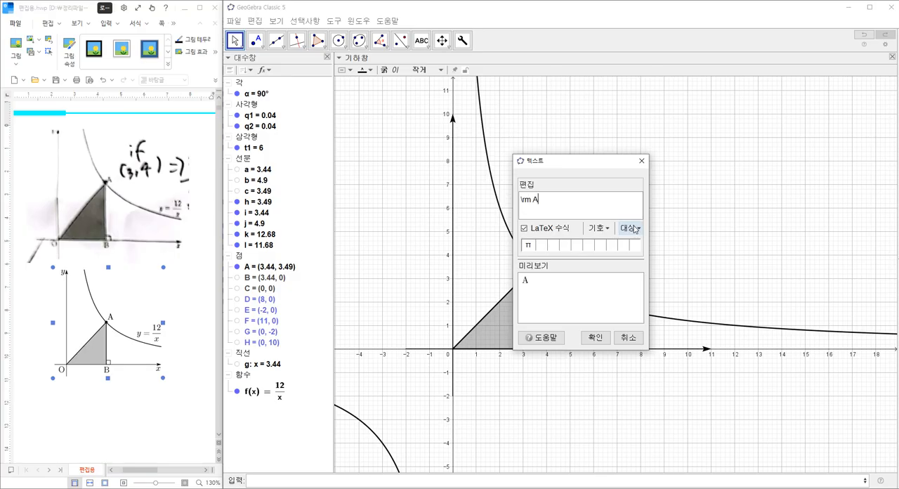
pyautogui.click(595, 337)
# Step: Set the font size of the A text to large (크게)
pyautogui.rightClick(640, 243)
pyautogui.click(674, 347)
pyautogui.click(813, 97)
pyautogui.click(846, 115)
pyautogui.click(846, 174)
pyautogui.click(892, 56)
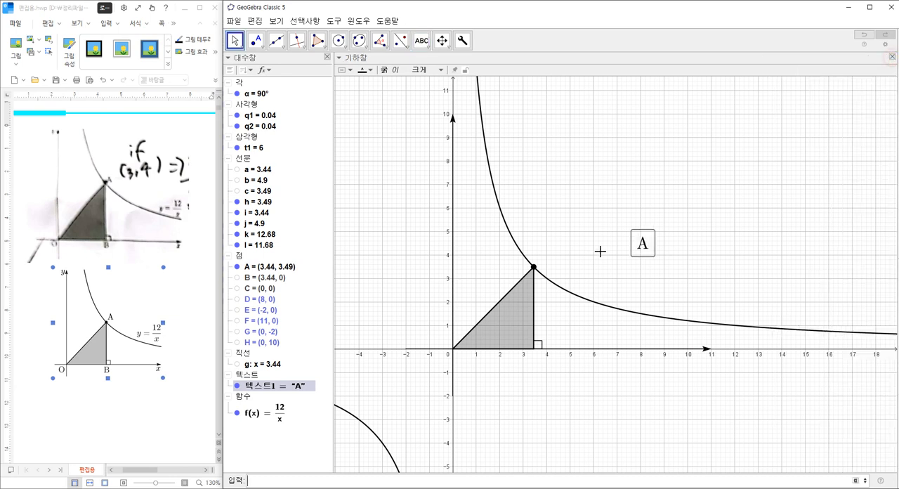
# Step: Place the A label beside point A and put a copy changed to "\rm B" below the triangle's right-angle corner
pyautogui.moveTo(640, 245); pyautogui.dragTo(536, 363)
pyautogui.hotkey('ctrl', 'c')
pyautogui.hotkey('ctrl', 'v')
pyautogui.doubleClick(535, 362)
pyautogui.click(587, 211)
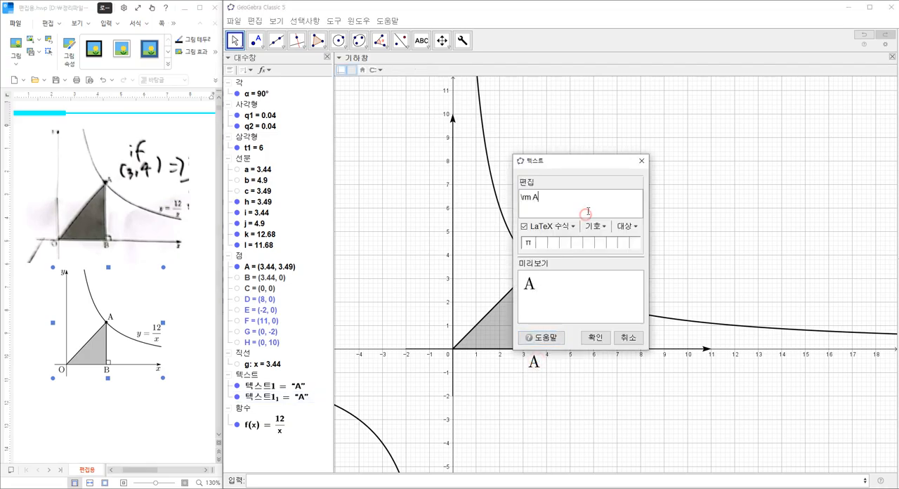
pyautogui.click(595, 337)
# Step: Paste another copy of the A label just below and left of the origin and change its letter to O
pyautogui.hotkey('ctrl', 'v')
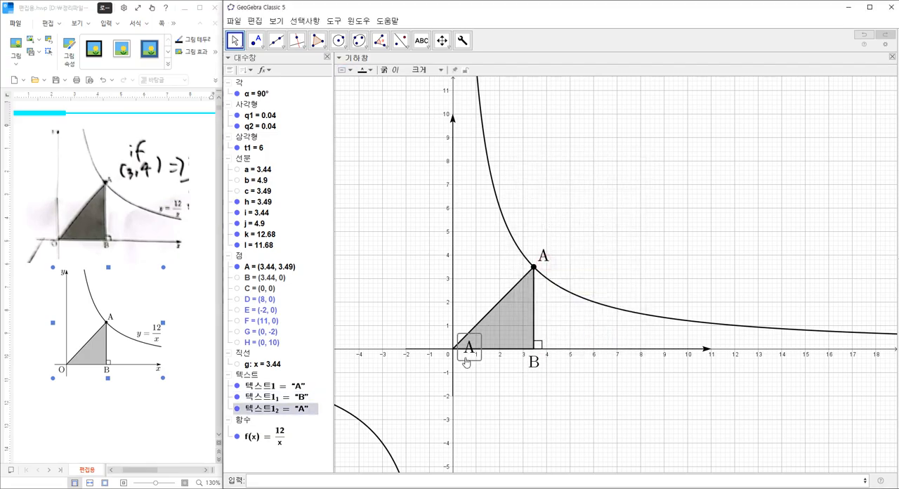
pyautogui.doubleClick(441, 368)
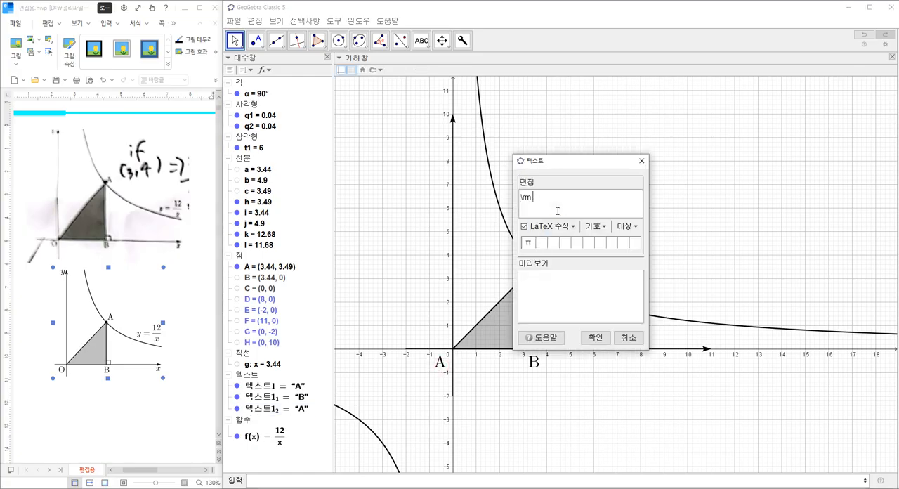
pyautogui.click(589, 340)
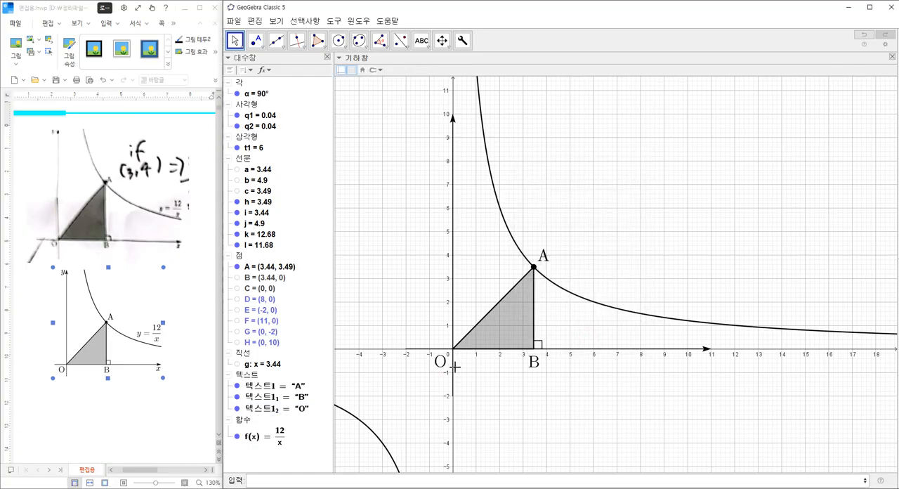
# Step: Copy the O label, change the copy's text to "y" and place it left of the y-axis arrowhead
pyautogui.click(442, 364)
pyautogui.hotkey('ctrl', 'c')
pyautogui.hotkey('ctrl', 'v')
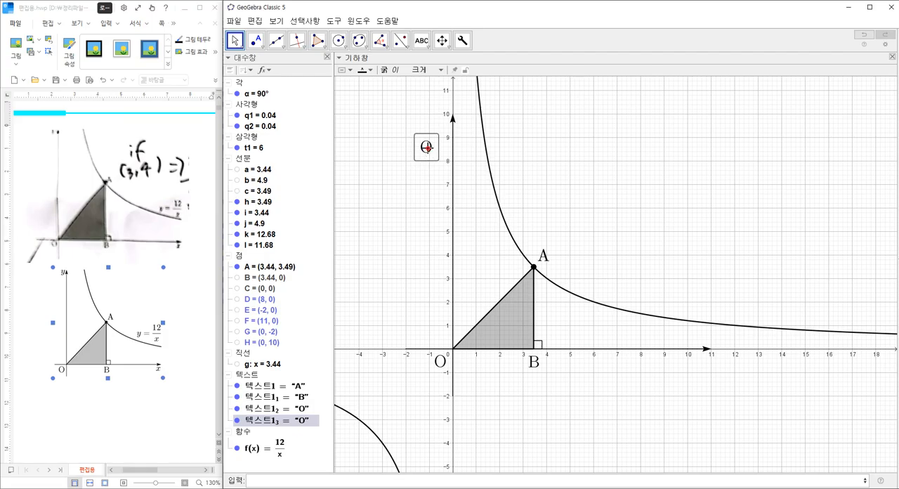
pyautogui.doubleClick(421, 159)
pyautogui.write('y')
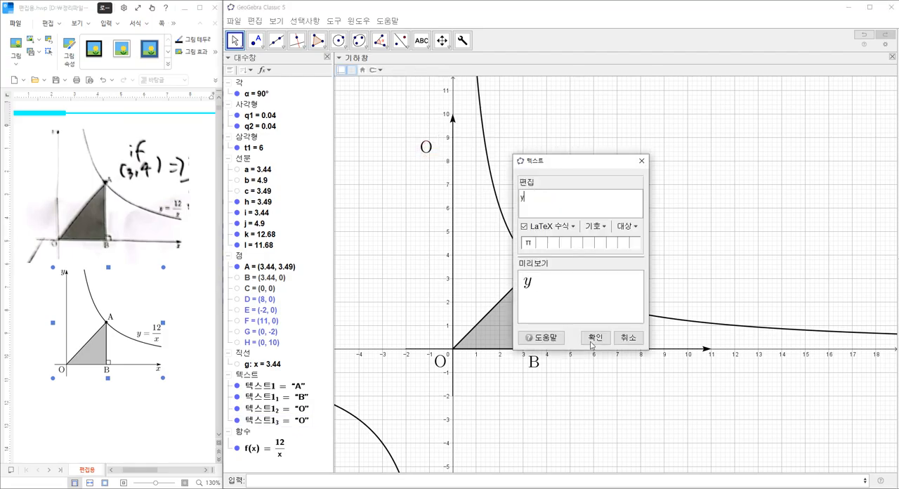
pyautogui.click(591, 338)
pyautogui.moveTo(421, 148); pyautogui.dragTo(435, 128)
# Step: Copy the y label below the x-axis arrowhead and change the copy's text to "x"
pyautogui.hotkey('ctrl', 'c')
pyautogui.hotkey('ctrl', 'v')
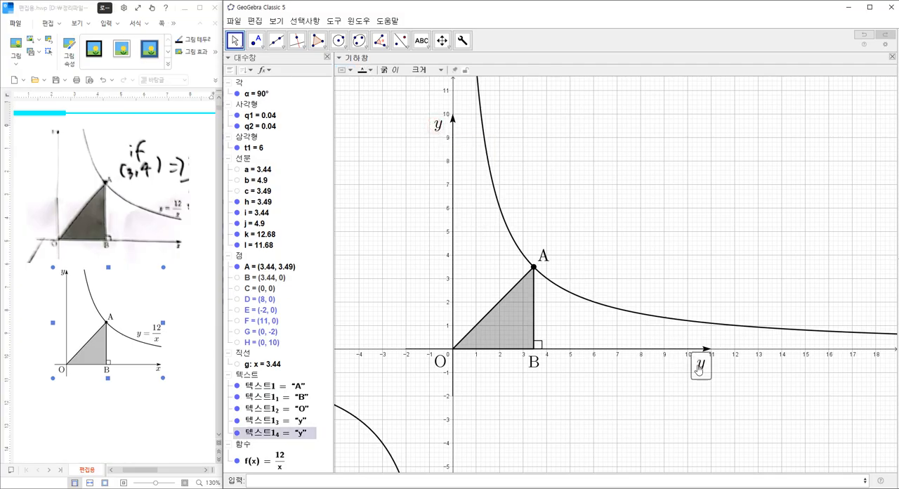
pyautogui.click(697, 367)
pyautogui.doubleClick(698, 366)
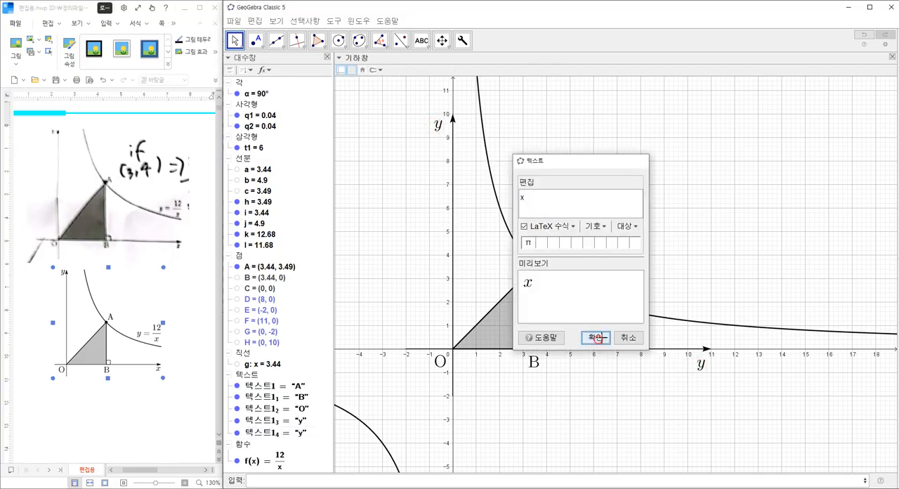
pyautogui.click(596, 337)
# Step: Paste a copy of the x label above the curve's tail on the positive side of the x-axis
pyautogui.click(698, 364)
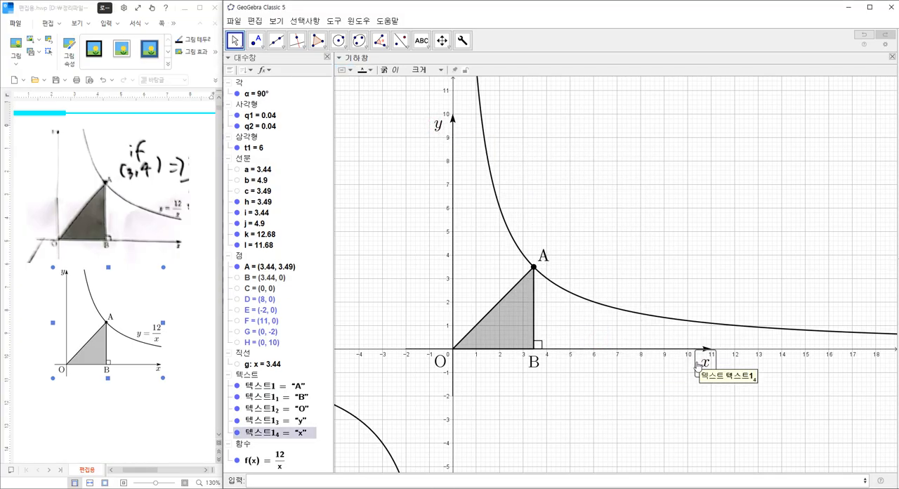
pyautogui.hotkey('ctrl', 'c')
pyautogui.hotkey('ctrl', 'v')
pyautogui.click(640, 292)
# Step: Change the copied label's text to the LaTeX fraction "y=\frac{12}{x}" and place it just above the curve
pyautogui.doubleClick(640, 292)
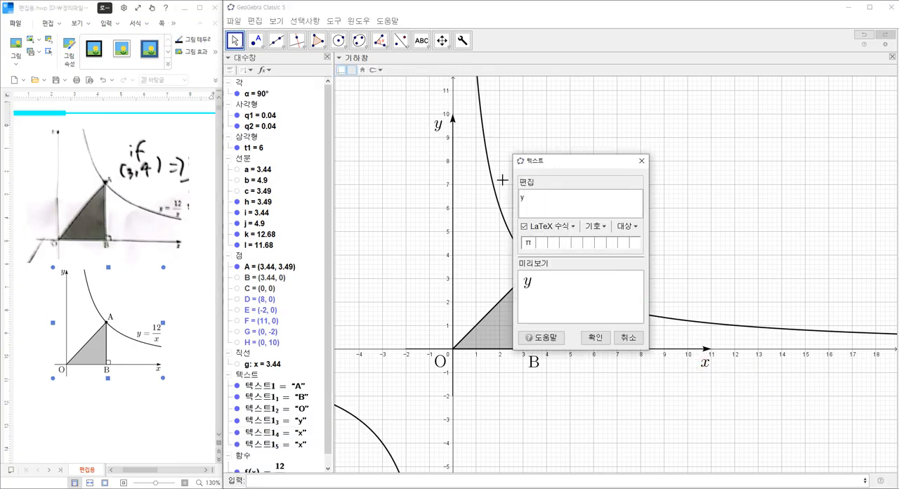
pyautogui.click(551, 226)
pyautogui.moveTo(590, 243)
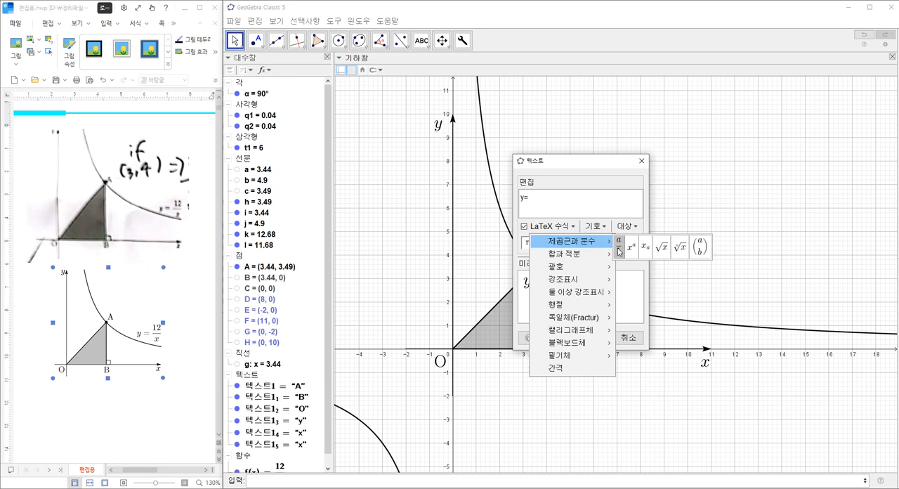
pyautogui.click(619, 247)
pyautogui.write('12}{x}')
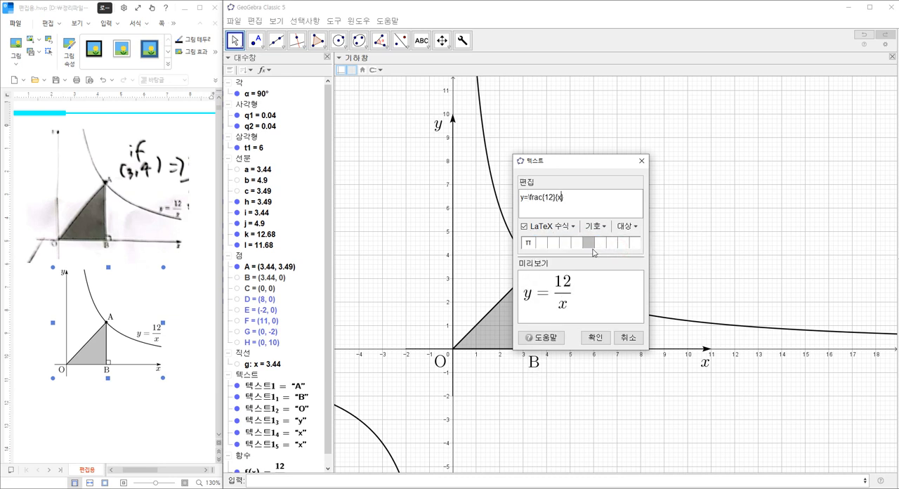
pyautogui.click(596, 338)
pyautogui.click(693, 301)
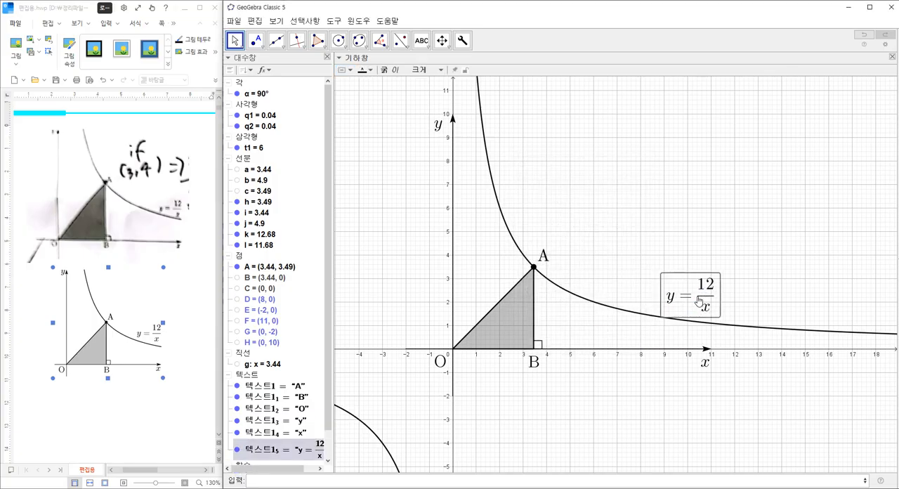
pyautogui.click(640, 386)
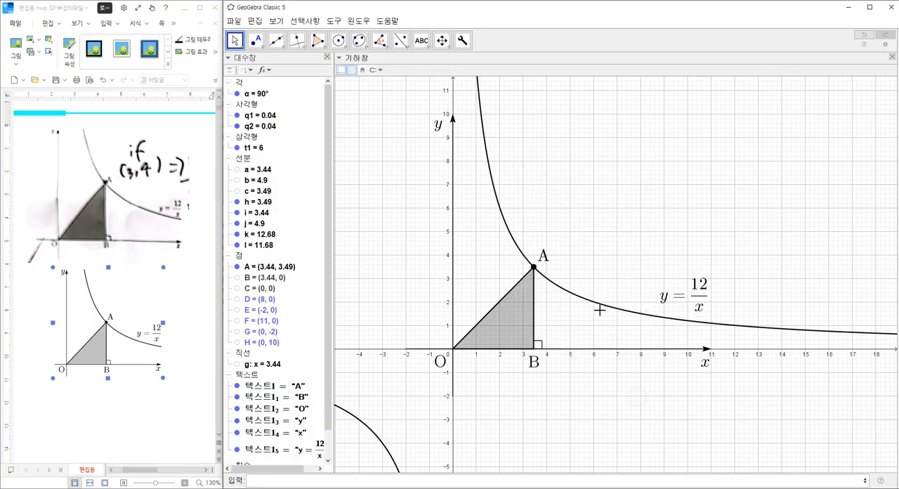
# Step: Move the y label closer to the tip of the y-axis arrow
pyautogui.click(449, 126)
pyautogui.click(431, 176)
pyautogui.rightClick(394, 221)
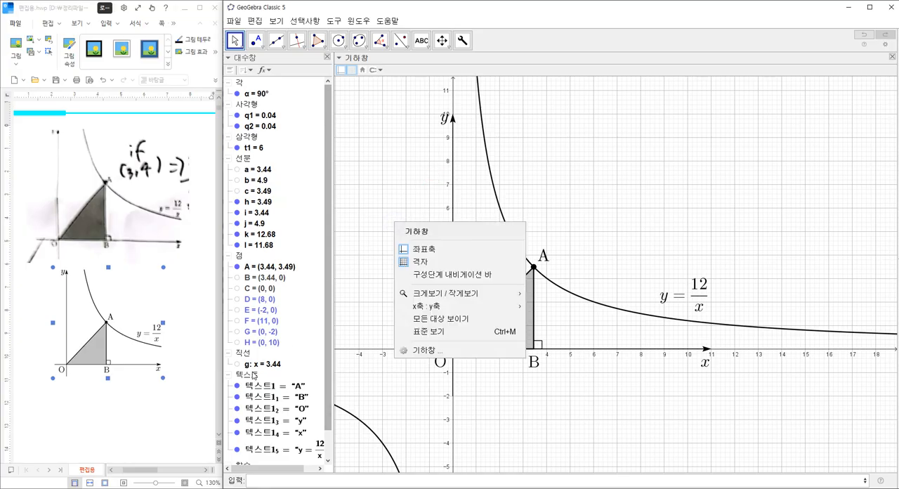
# Step: Show all the points A through H in the drawing
pyautogui.rightClick(246, 267)
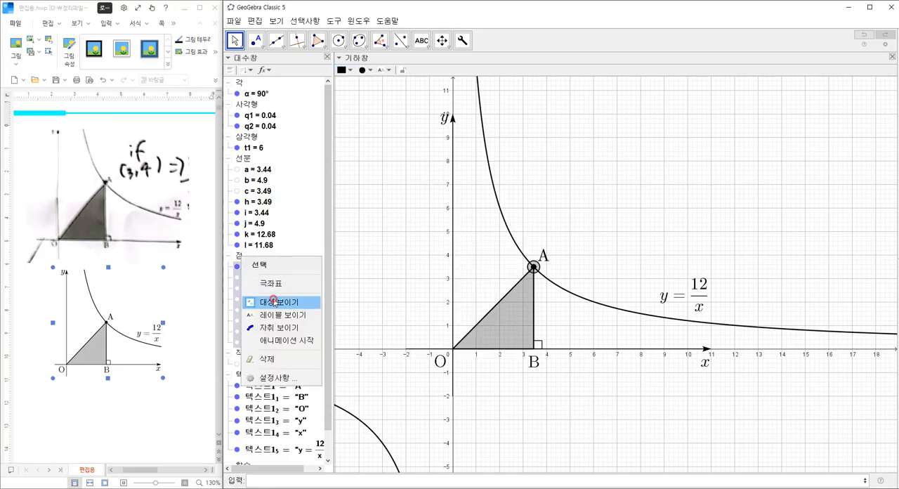
pyautogui.click(273, 301)
pyautogui.rightClick(239, 284)
pyautogui.click(284, 325)
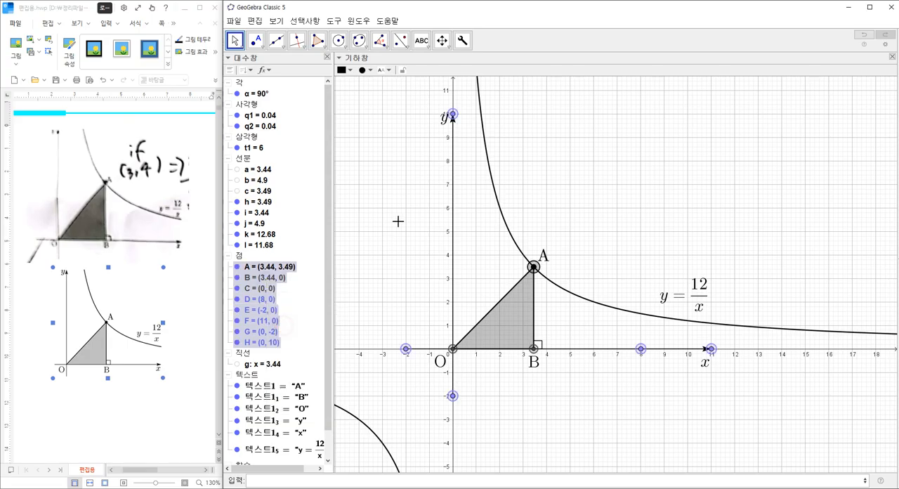
pyautogui.click(387, 231)
# Step: Shorten the axis arrows to end at (0, 7) and (10, 0), and shift the y, x and equation labels to match
pyautogui.moveTo(454, 114); pyautogui.dragTo(443, 186)
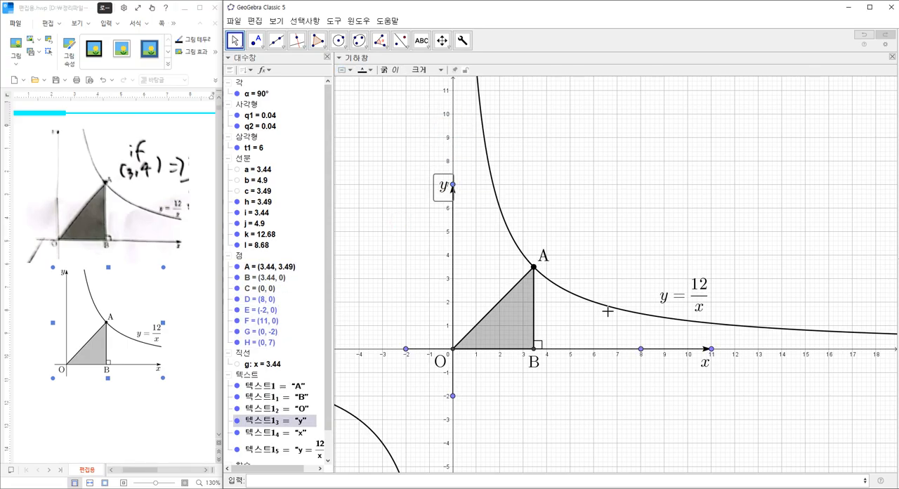
pyautogui.moveTo(711, 348); pyautogui.dragTo(681, 362)
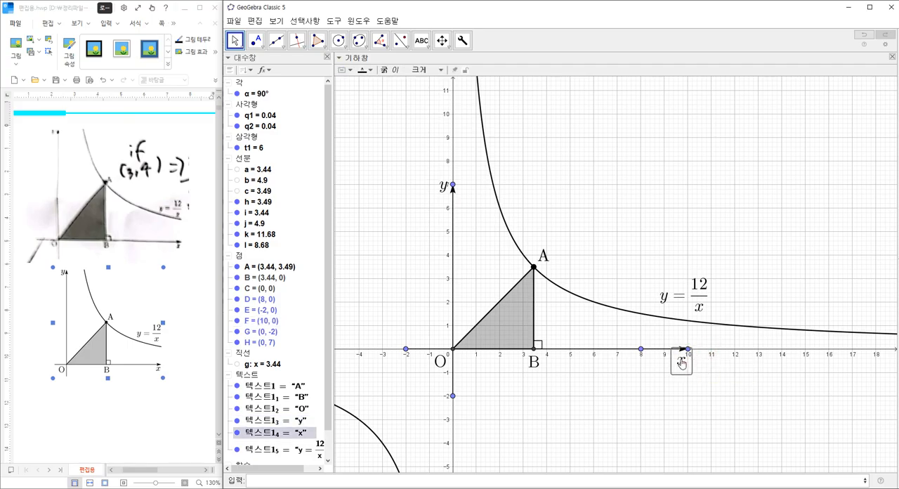
pyautogui.click(669, 304)
pyautogui.moveTo(669, 304); pyautogui.dragTo(667, 307)
pyautogui.click(729, 287)
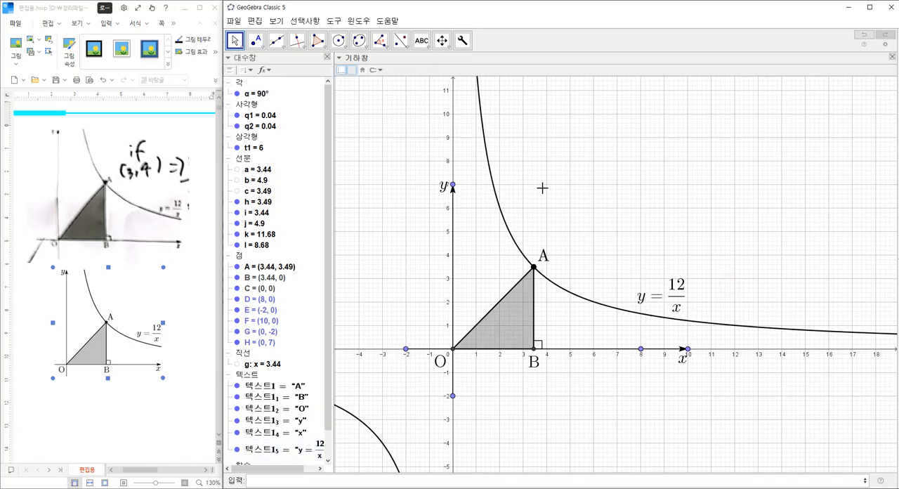
# Step: Hide the coordinate axes and the grid of the graphics view
pyautogui.rightClick(538, 175)
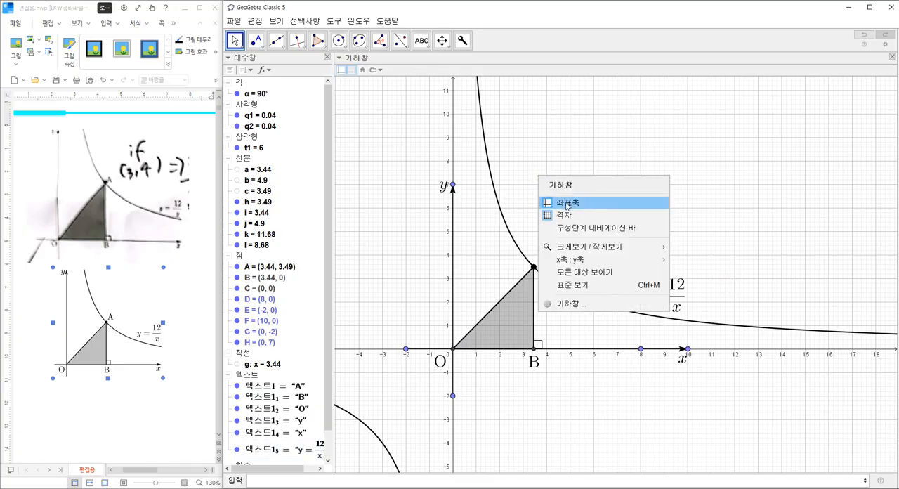
pyautogui.click(559, 202)
pyautogui.rightClick(552, 160)
pyautogui.click(577, 204)
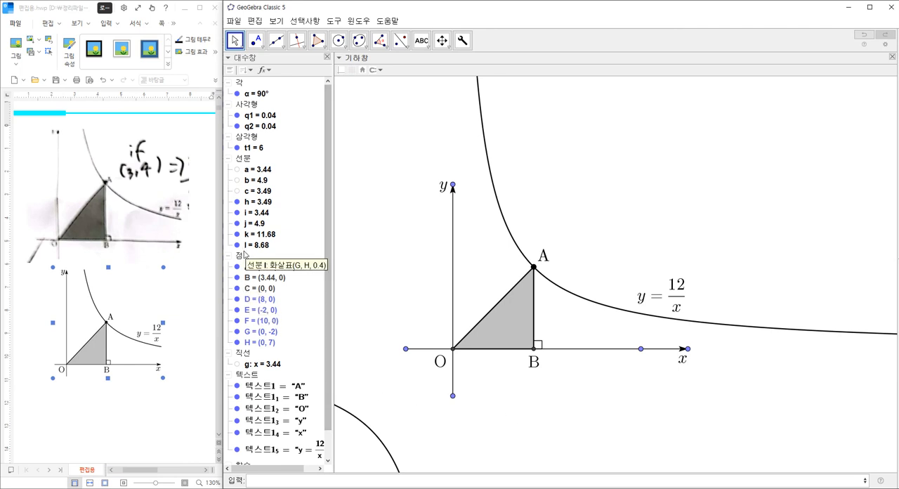
# Step: Hide points B through H, keeping only point A displayed
pyautogui.click(239, 257)
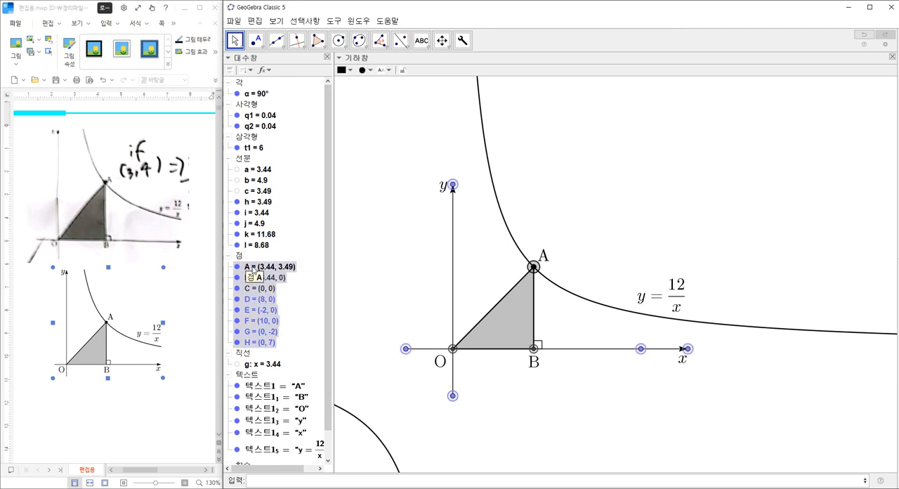
pyautogui.keyDown('ctrl'); pyautogui.click(253, 267); pyautogui.keyUp('ctrl')
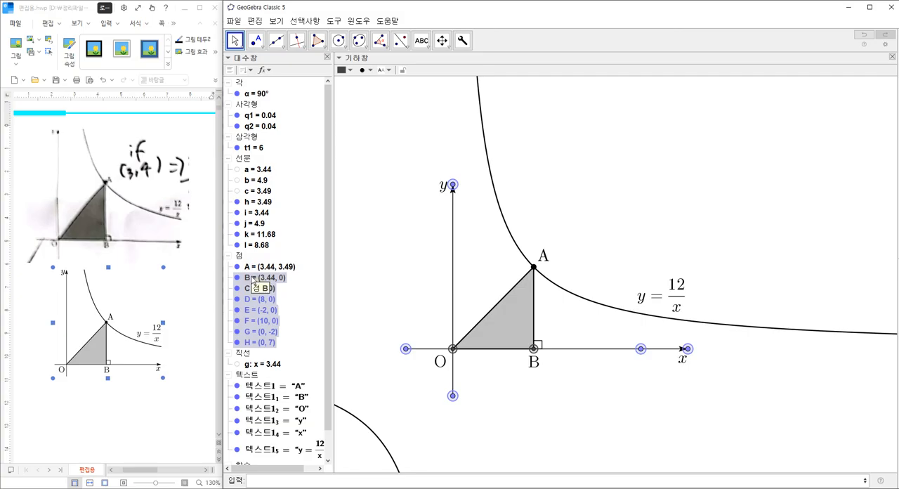
pyautogui.rightClick(253, 278)
pyautogui.click(283, 321)
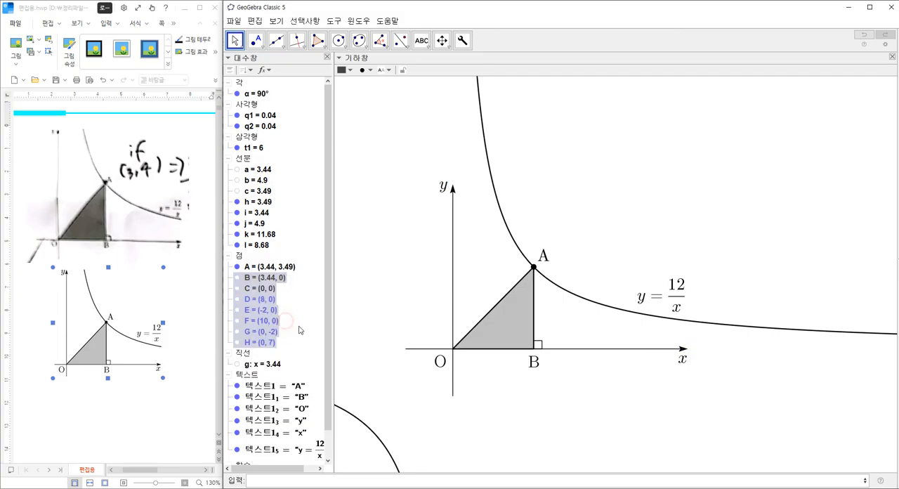
pyautogui.click(545, 400)
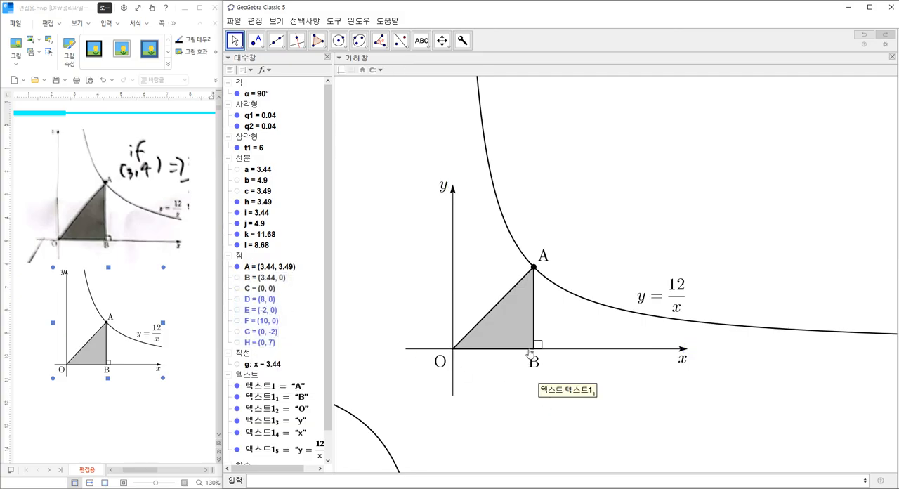
# Step: Move point A up the curve to about (3.14, 3.82) and realign the A and B labels with the triangle's corners
pyautogui.moveTo(533, 267)
pyautogui.mouseDown()
pyautogui.moveTo(526, 258)
pyautogui.moveTo(535, 251)
pyautogui.mouseUp()
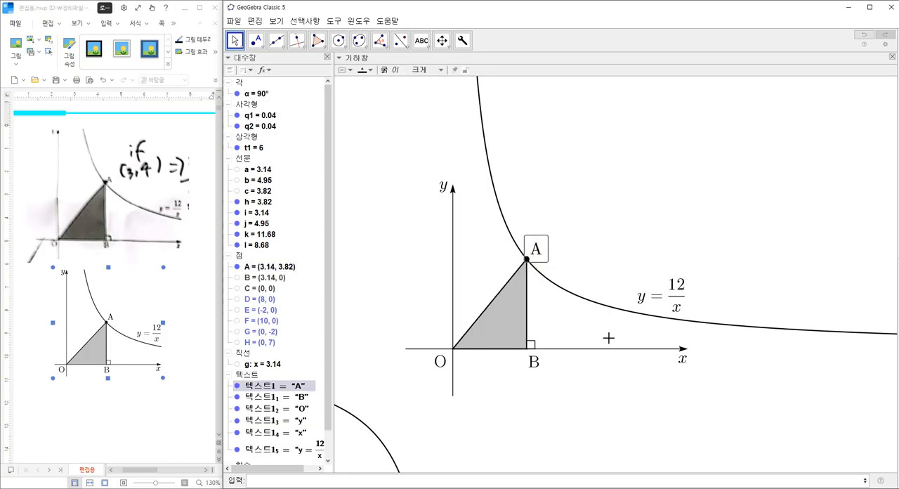
pyautogui.click(531, 362)
pyautogui.moveTo(531, 362); pyautogui.dragTo(528, 364)
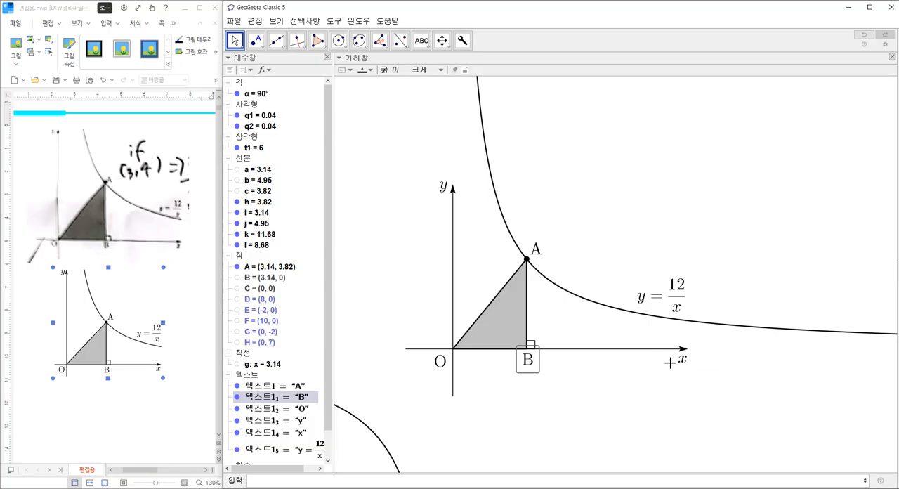
# Step: Fine-tune the positions of the x, O and y labels beside the axes and of the equation label above the curve
pyautogui.click(682, 361)
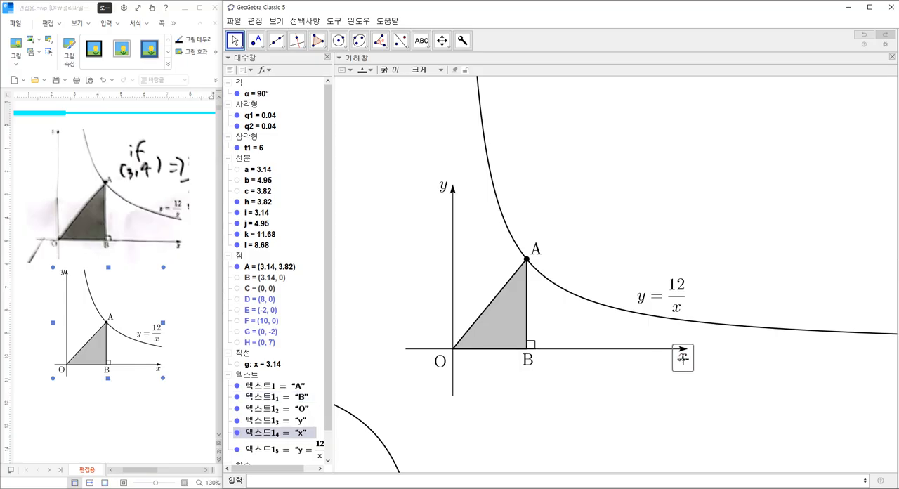
pyautogui.click(439, 361)
pyautogui.click(444, 195)
pyautogui.moveTo(445, 198); pyautogui.dragTo(448, 199)
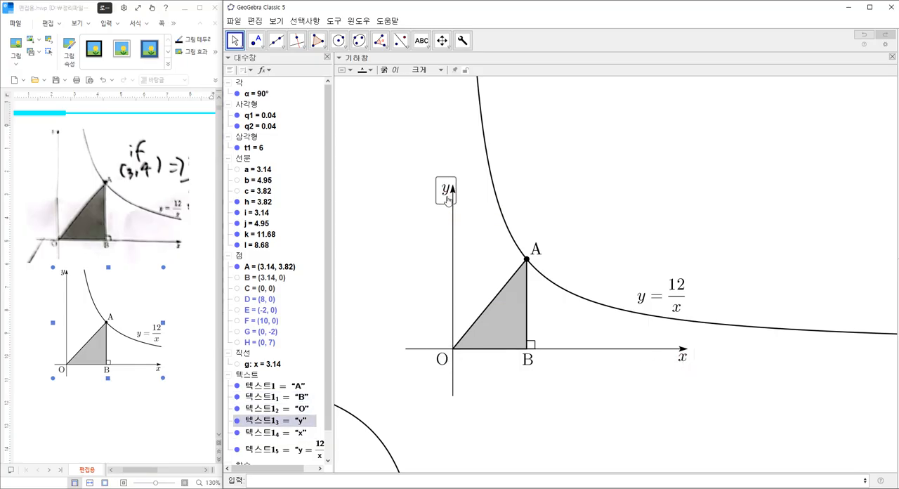
pyautogui.click(666, 289)
pyautogui.click(635, 411)
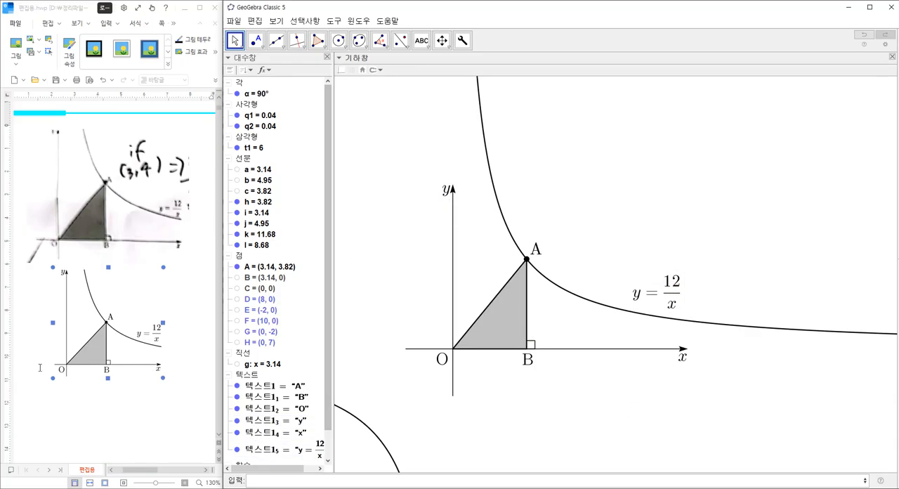
pyautogui.click(445, 196)
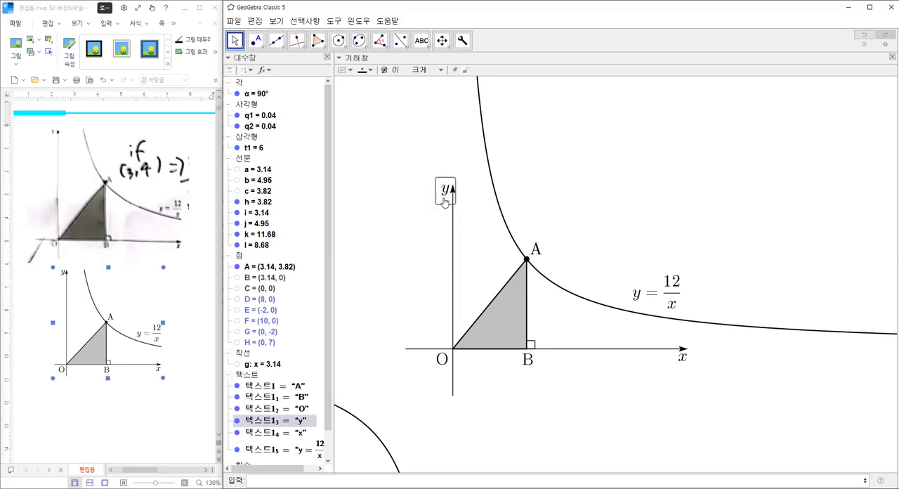
pyautogui.moveTo(445, 201); pyautogui.dragTo(444, 199)
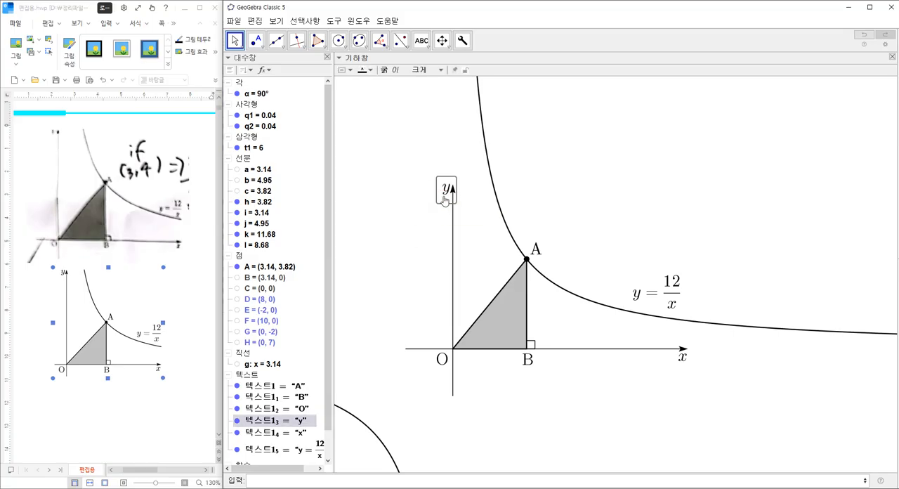
pyautogui.click(402, 262)
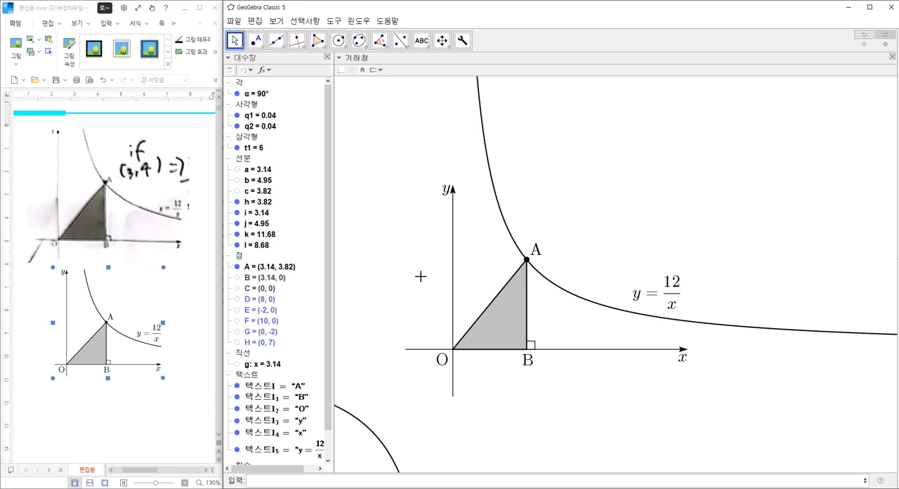
# Step: Capture the finished figure as a screen snip and paste it below the earlier figure in the 편집용.hwp document
pyautogui.press('super+shift+s')
pyautogui.moveTo(399, 401); pyautogui.dragTo(691, 182)
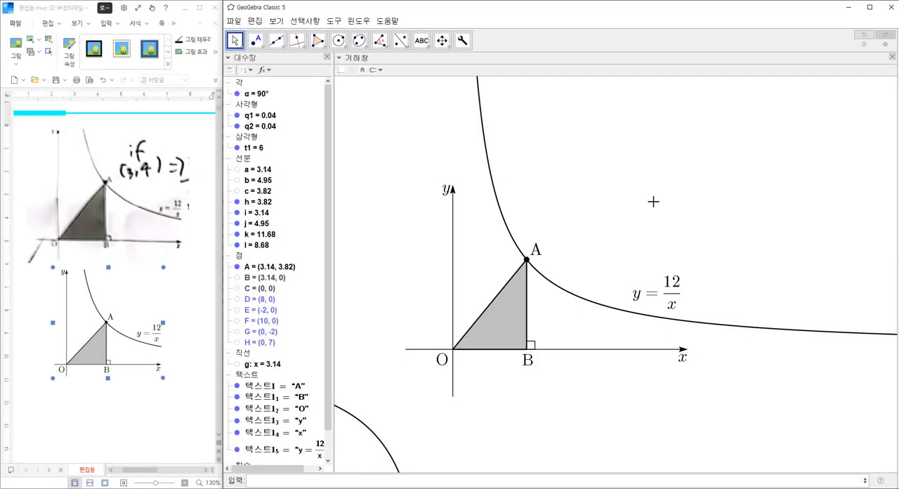
pyautogui.click(174, 344)
pyautogui.hotkey('ctrl', 'v')
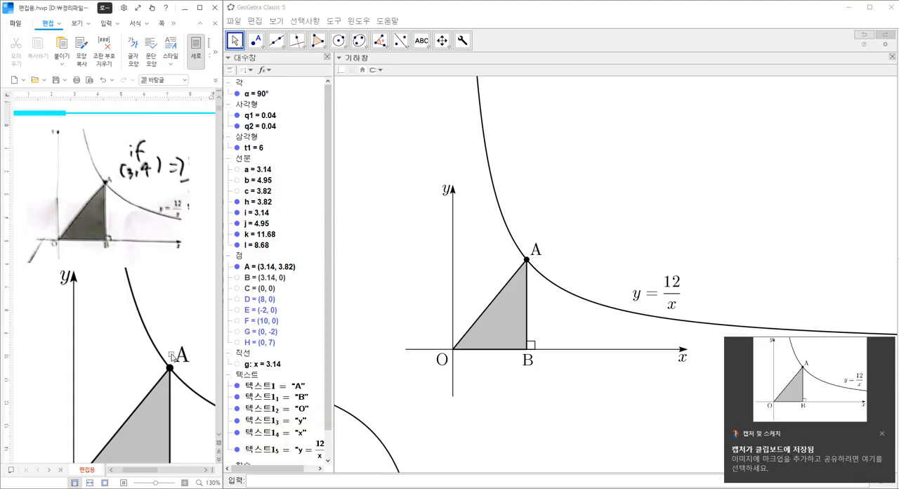
# Step: Set the pasted picture to be treated as a character (글자처럼 취급) in its object properties
pyautogui.doubleClick(174, 346)
pyautogui.click(47, 197)
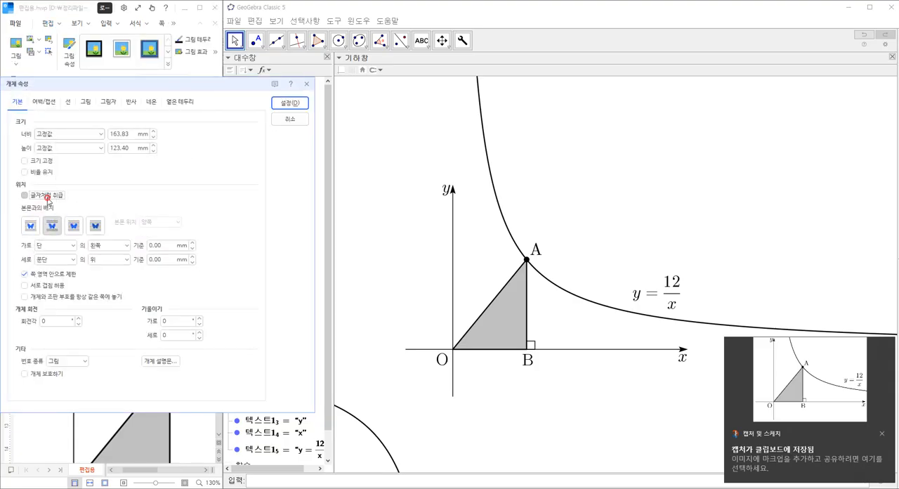
pyautogui.click(289, 103)
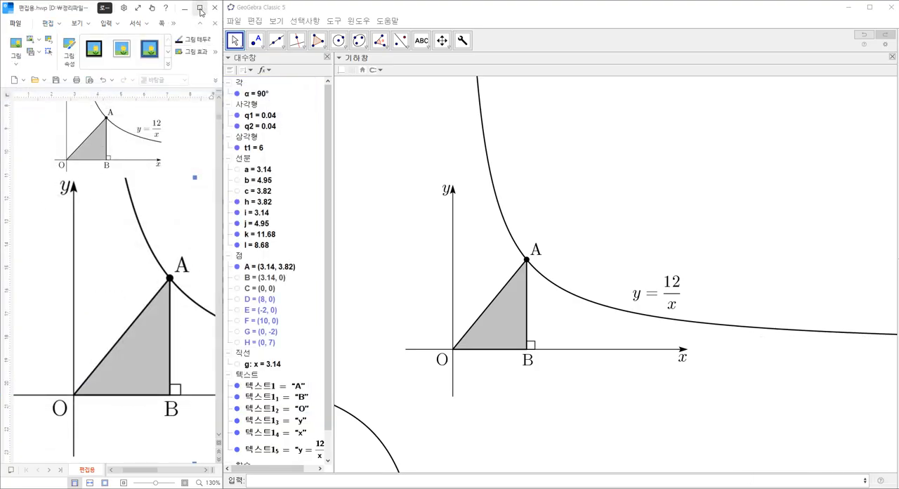
# Step: Maximize the document window and shrink the pasted picture to about 63 × 47 mm
pyautogui.click(199, 8)
pyautogui.moveTo(238, 177); pyautogui.dragTo(456, 340)
pyautogui.click(440, 264)
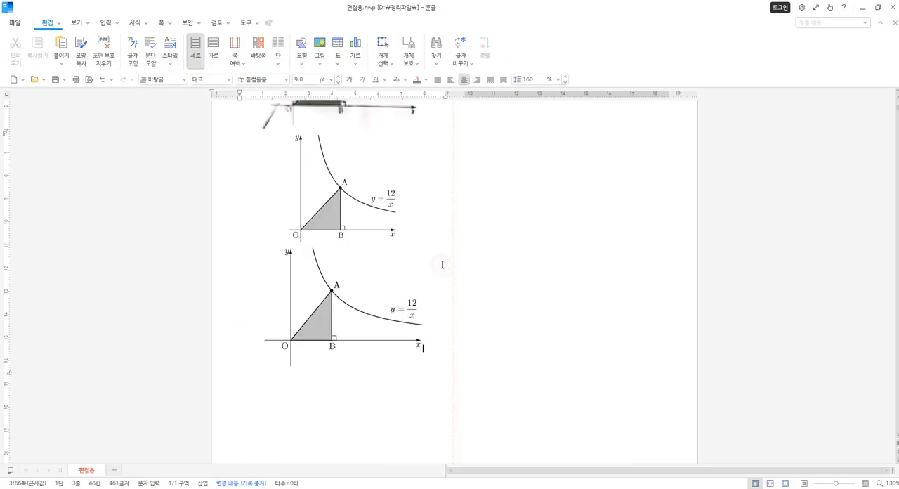
pyautogui.scroll(1, 381, 306)
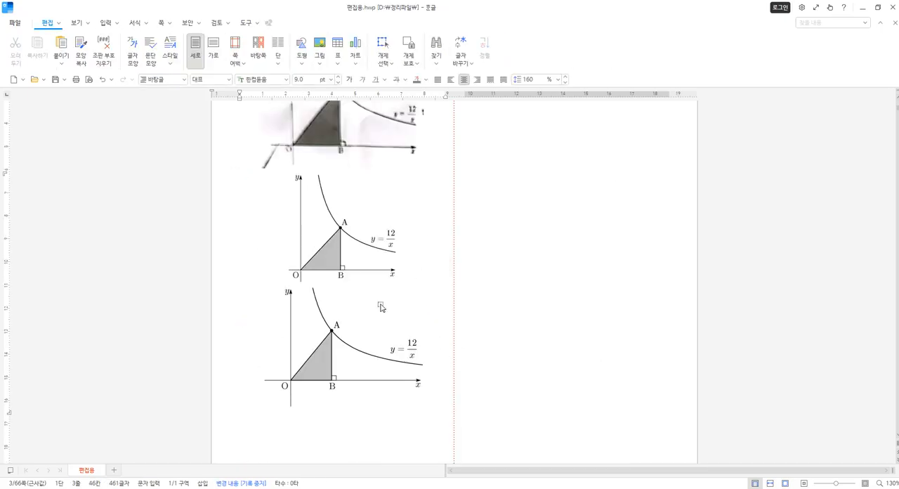
pyautogui.click(313, 354)
pyautogui.moveTo(261, 288); pyautogui.dragTo(291, 283)
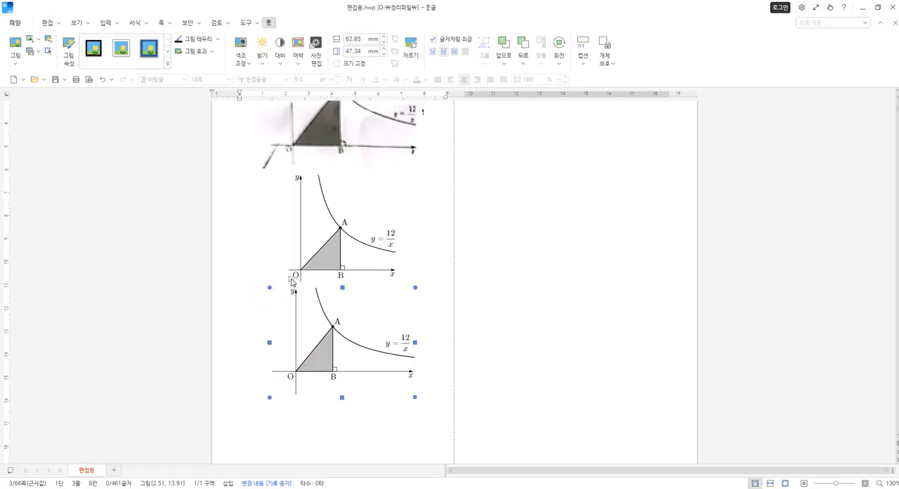
pyautogui.click(436, 349)
# Step: Compare the redrawn figure with the original scan in the document and switch back to GeoGebra
pyautogui.scroll(2, 435, 351)
pyautogui.scroll(2, 333, 241)
pyautogui.scroll(-2, 332, 232)
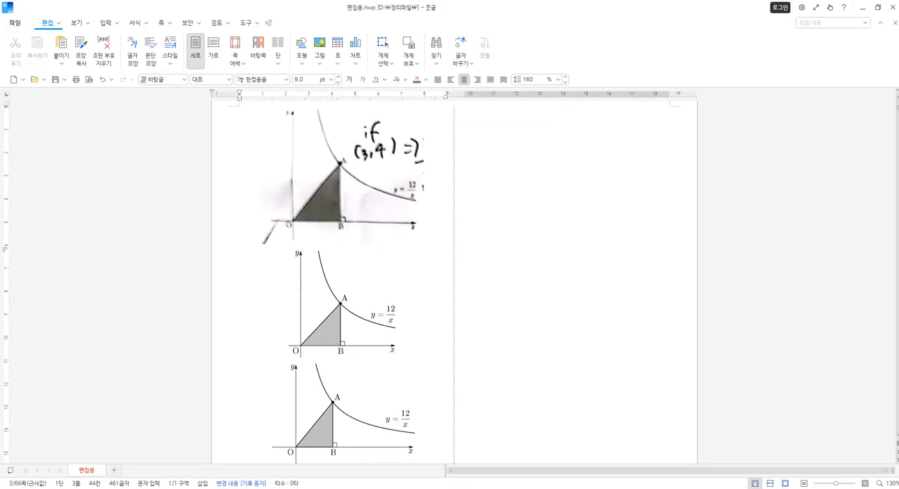
pyautogui.click(157, 470)
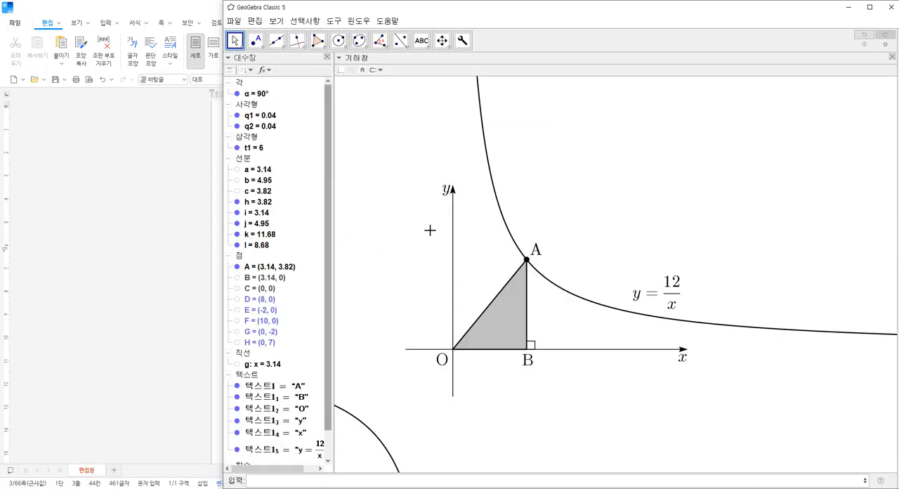
# Step: Turn on the grid and show all the hidden construction points of the figure
pyautogui.rightClick(387, 231)
pyautogui.click(412, 271)
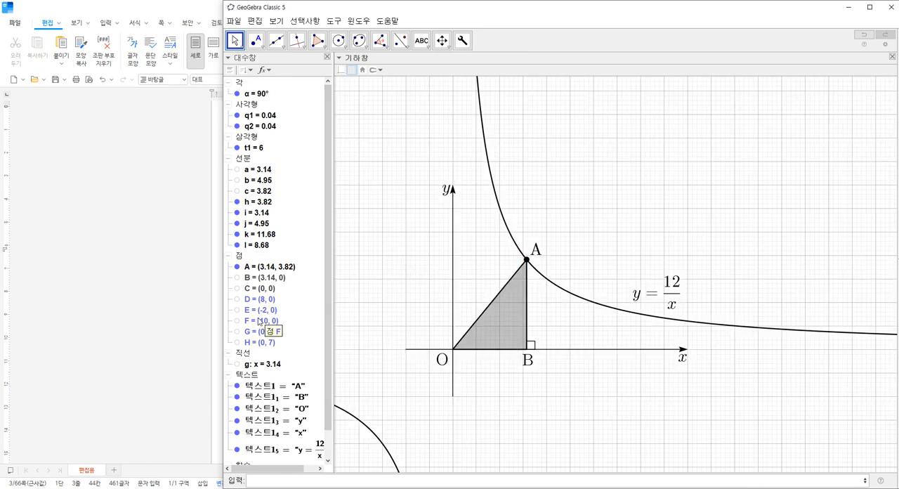
pyautogui.scroll(-1, 259, 321)
pyautogui.rightClick(240, 228)
pyautogui.click(260, 251)
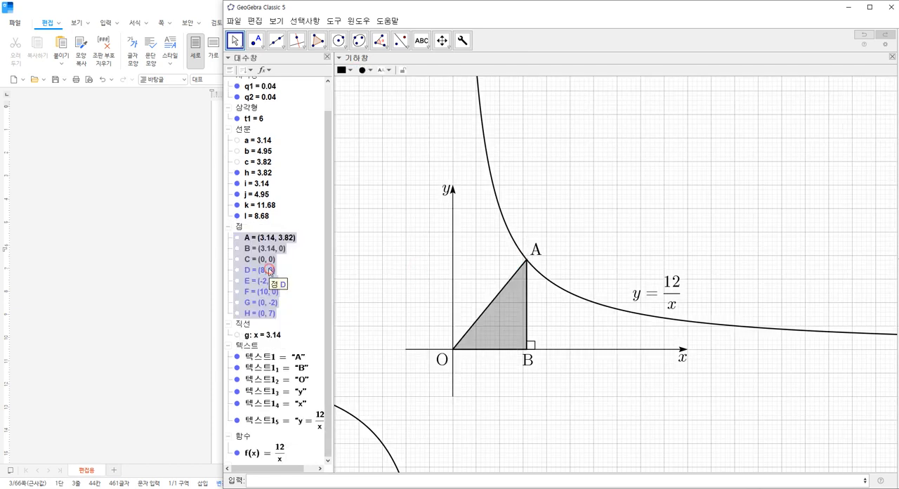
pyautogui.rightClick(238, 267)
pyautogui.click(261, 311)
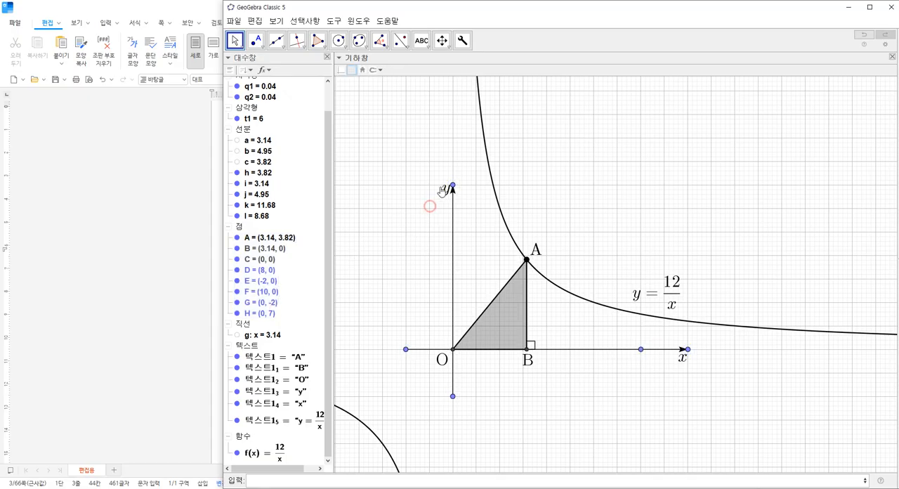
# Step: Show the coordinate axes and extend the drawn y-axis arrow by moving its upper end point H to (0, 10)
pyautogui.moveTo(454, 194); pyautogui.dragTo(455, 149)
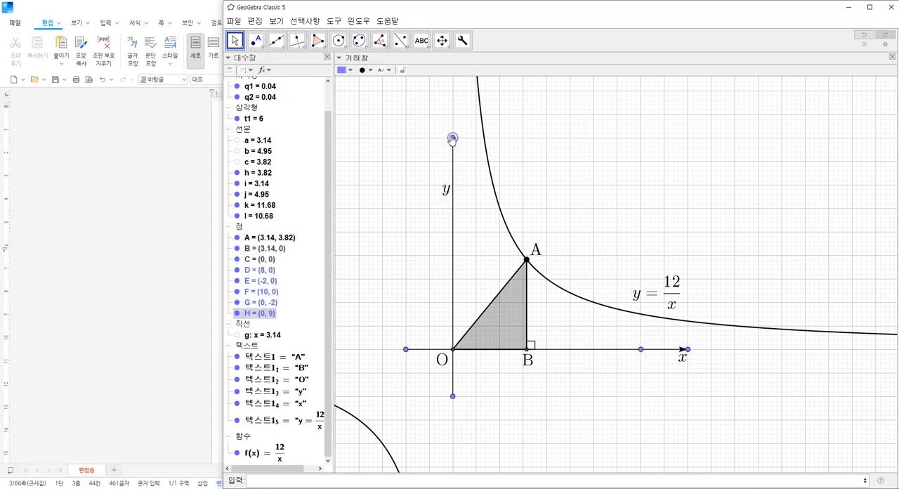
pyautogui.rightClick(406, 188)
pyautogui.click(374, 213)
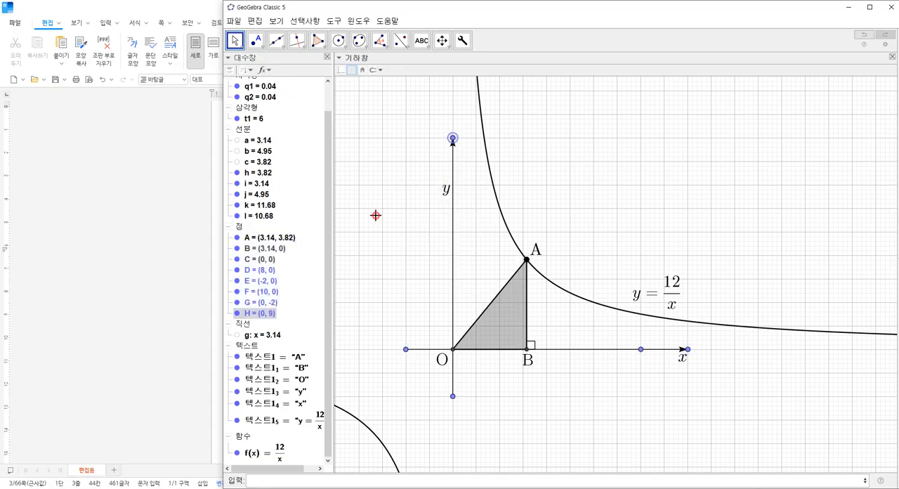
pyautogui.rightClick(372, 221)
pyautogui.click(398, 243)
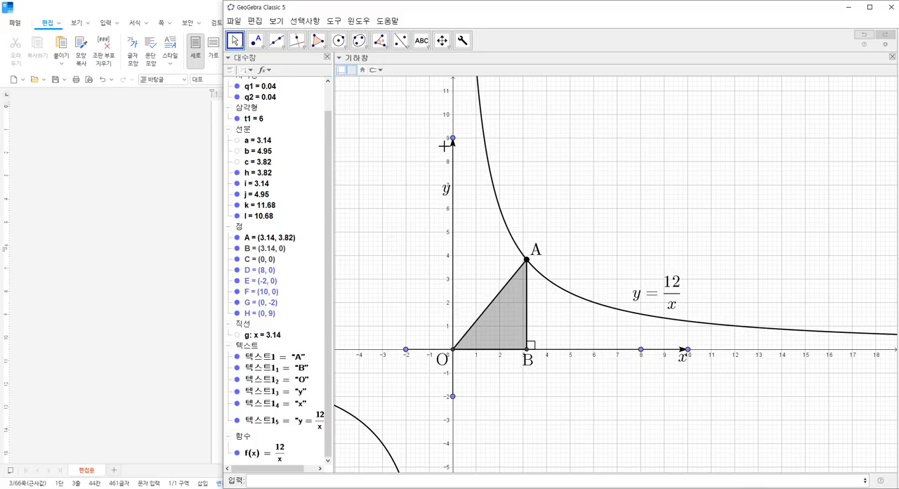
pyautogui.moveTo(453, 138); pyautogui.dragTo(453, 115)
pyautogui.rightClick(390, 188)
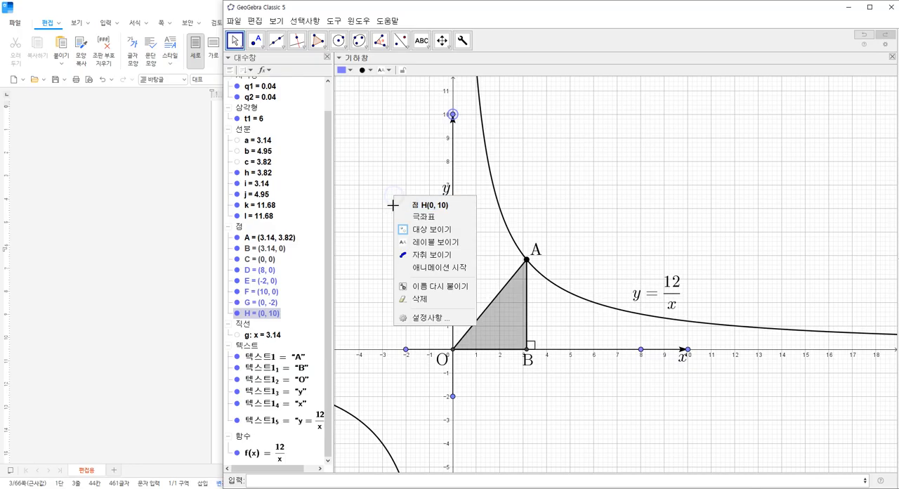
pyautogui.click(375, 215)
# Step: Hide the coordinate axes and grid, and move the y label up beside the tip of the extended arrow
pyautogui.rightClick(376, 215)
pyautogui.click(399, 255)
pyautogui.rightClick(386, 226)
pyautogui.click(407, 247)
pyautogui.moveTo(445, 190); pyautogui.dragTo(444, 123)
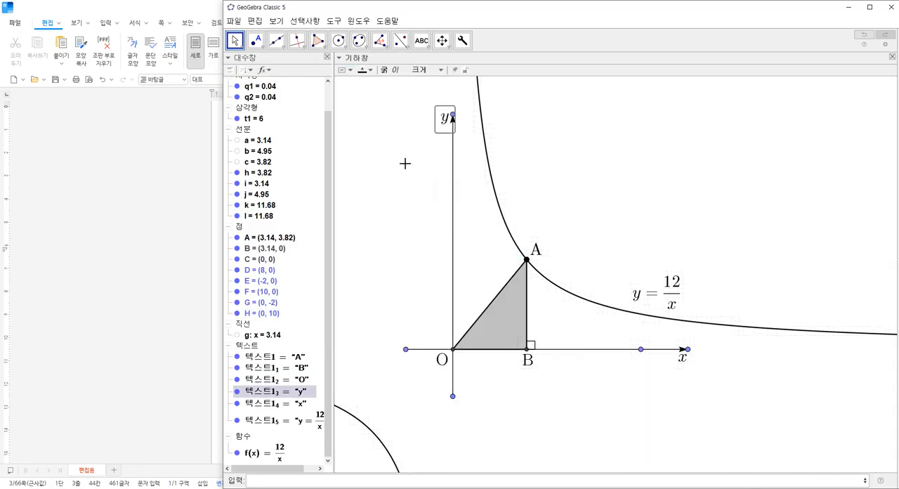
# Step: Hide all construction points except A and nudge the y label closer to the vertical arrow's tip
pyautogui.click(239, 226)
pyautogui.keyDown('ctrl'); pyautogui.click(253, 238); pyautogui.keyUp('ctrl')
pyautogui.rightClick(253, 252)
pyautogui.click(281, 298)
pyautogui.click(447, 126)
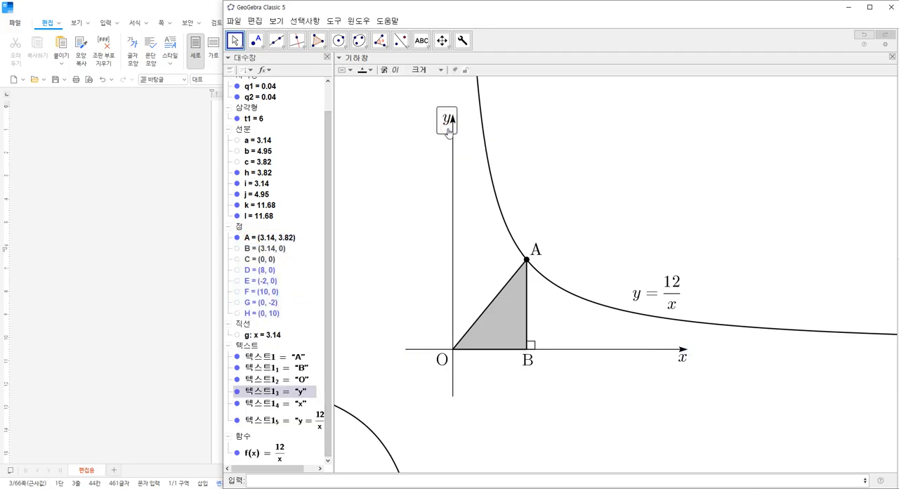
# Step: Deselect the y label and start a rectangular screen snip of the revised figure
pyautogui.click(430, 163)
pyautogui.press('super+shift+s')
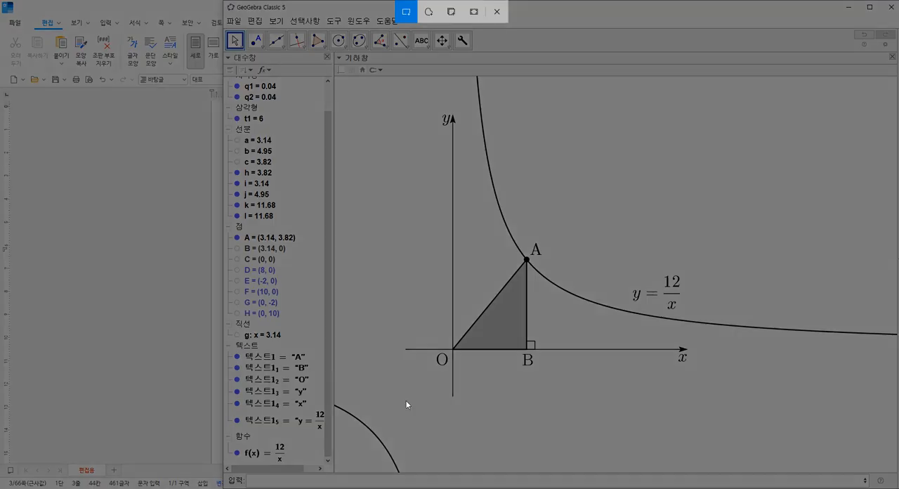